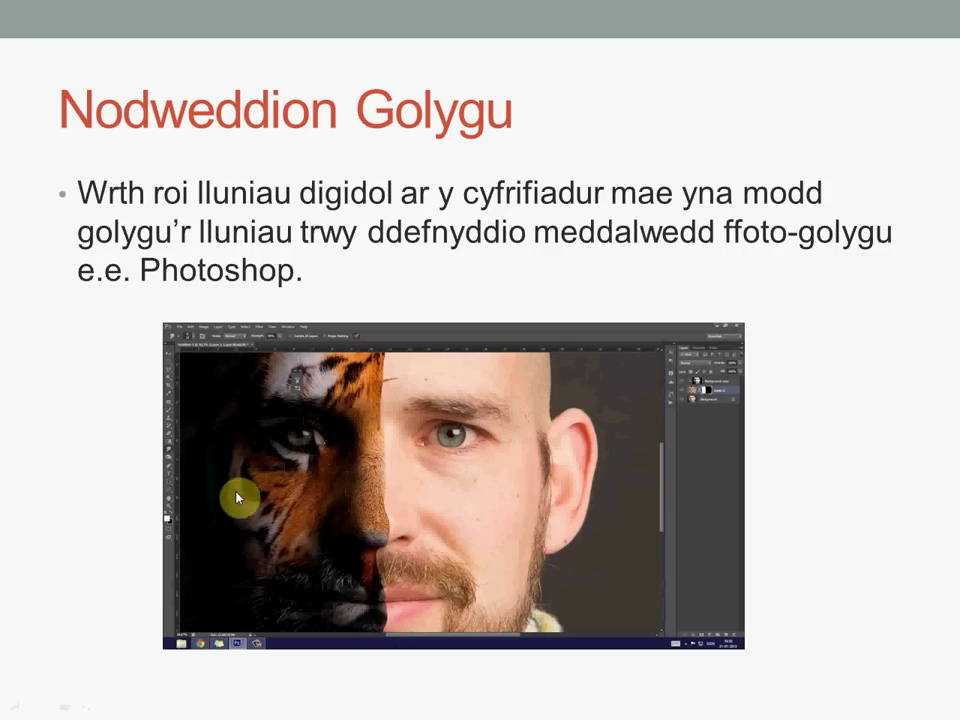
- Advance the presentation to the Technegau golygu slide and end the slide show
left_click(831, 465)
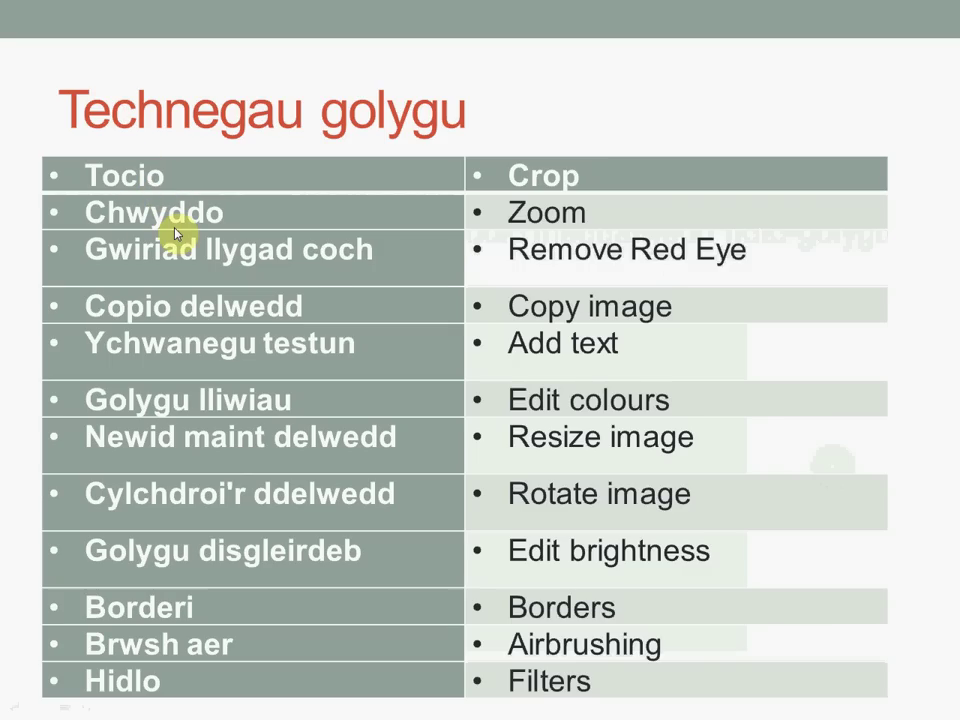
key("Escape")
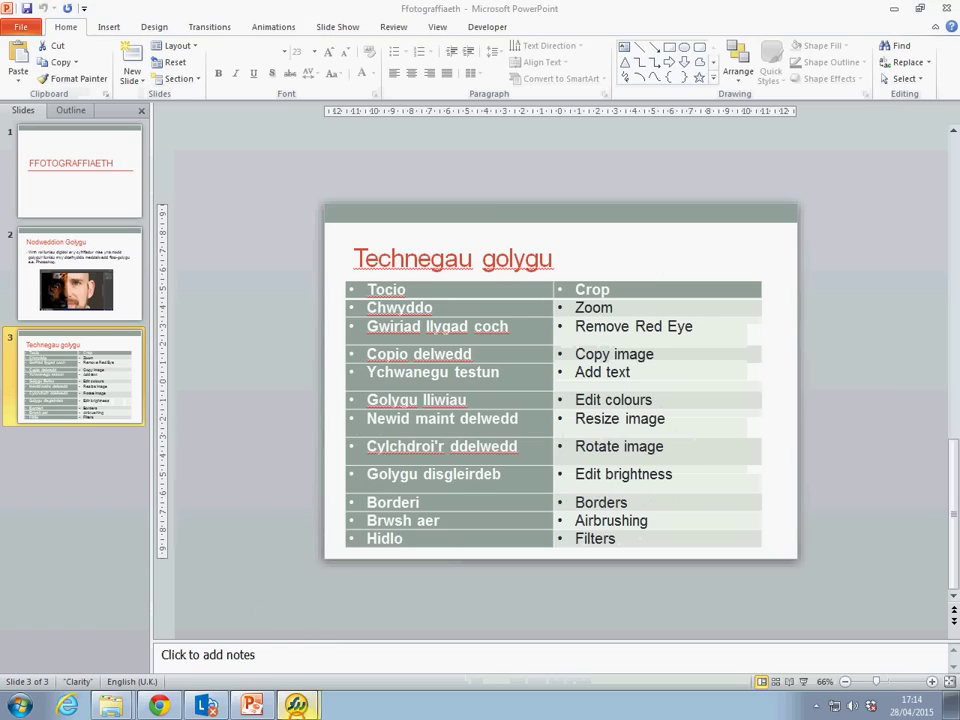
- Switch to Fireworks and crop the image around the tiger and man's face to about 366 x 214 pixels
key("alt+Tab")
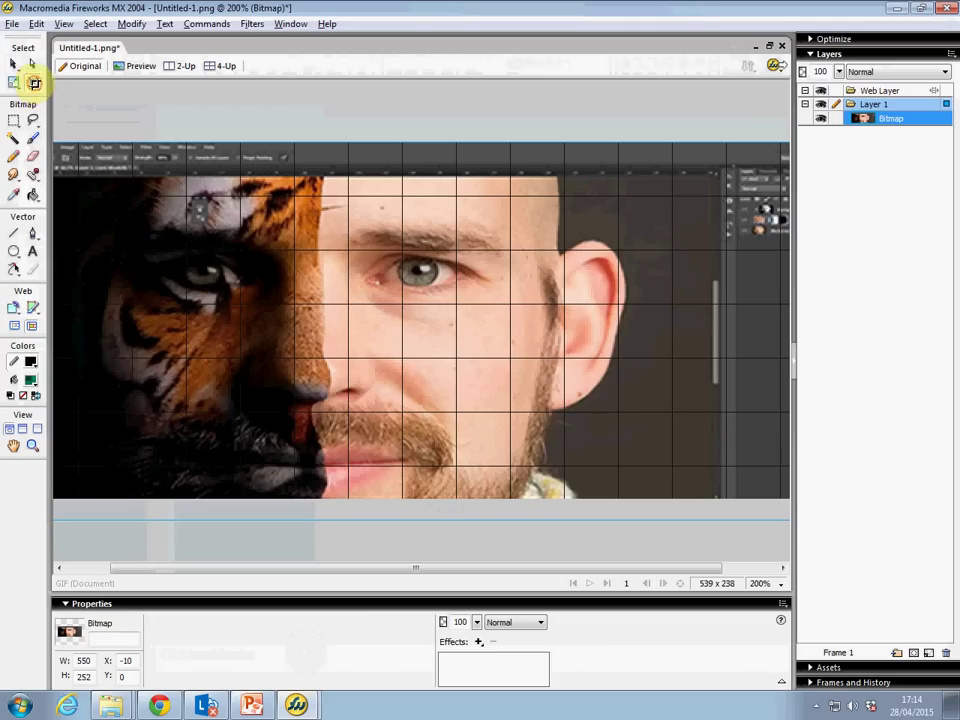
left_click(35, 87)
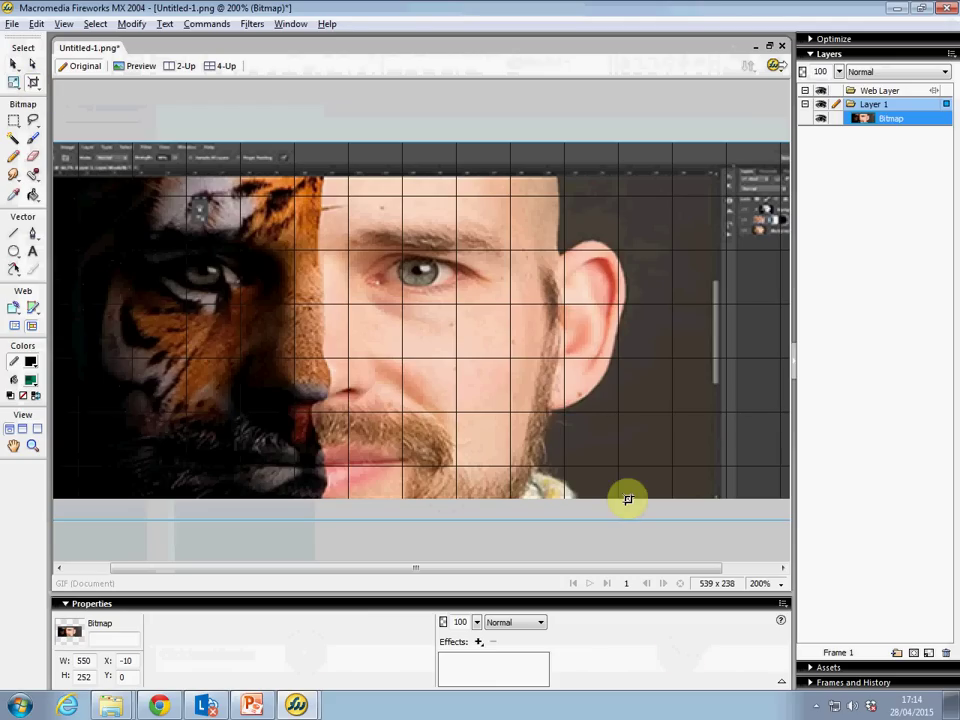
left_click_drag(635, 495, 85, 175)
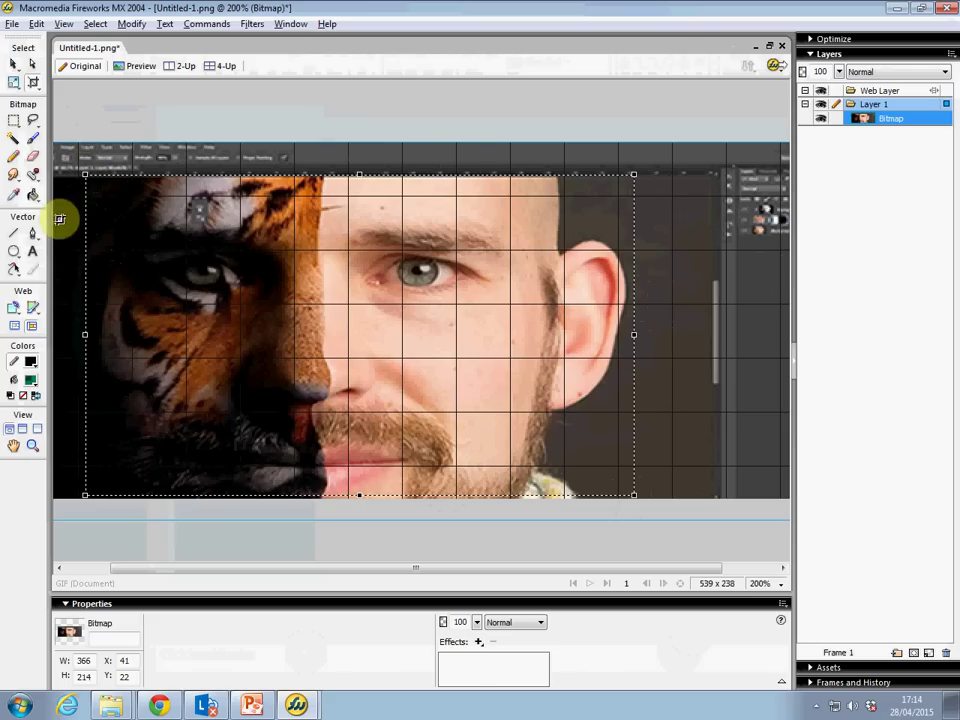
double_click(410, 345)
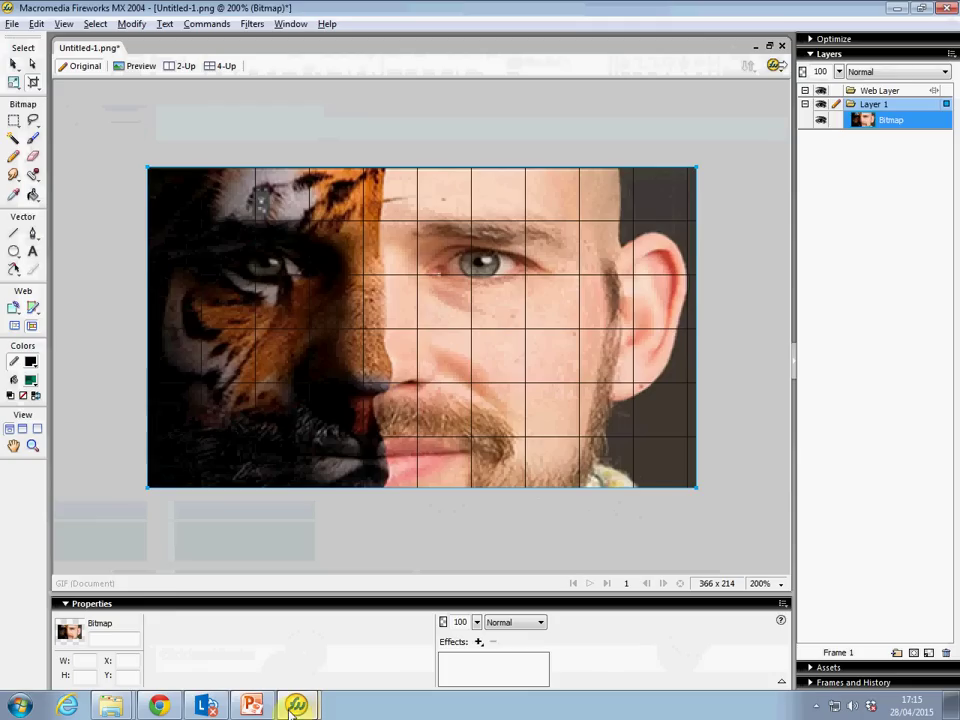
- Switch to PowerPoint, place the cursor on the Chwyddo table entry, and return to Fireworks
left_click(252, 706)
left_click(417, 308)
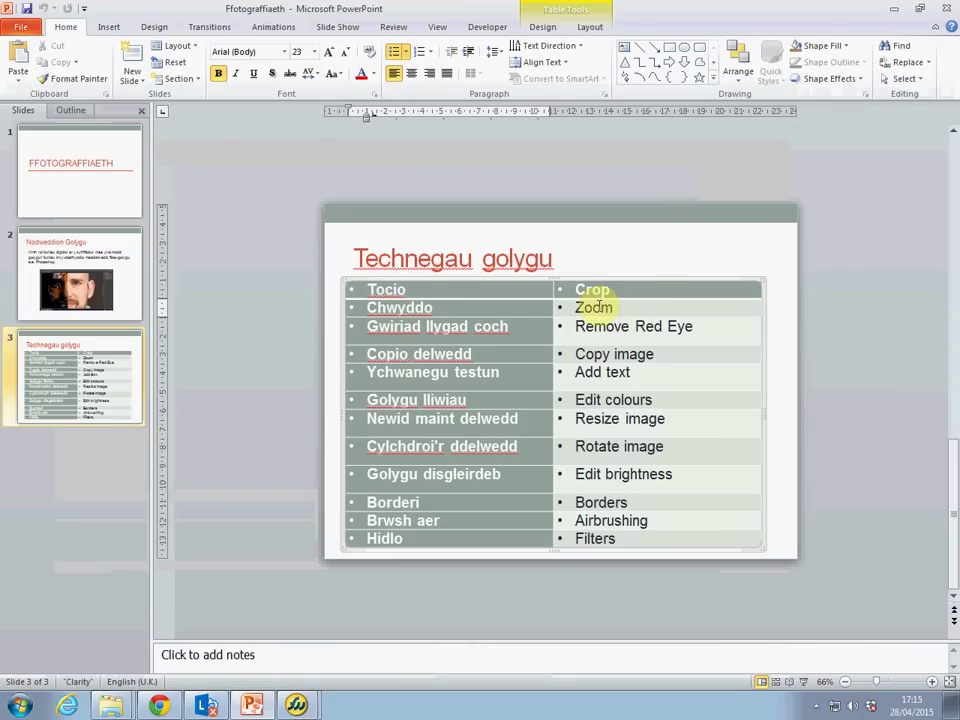
left_click(294, 708)
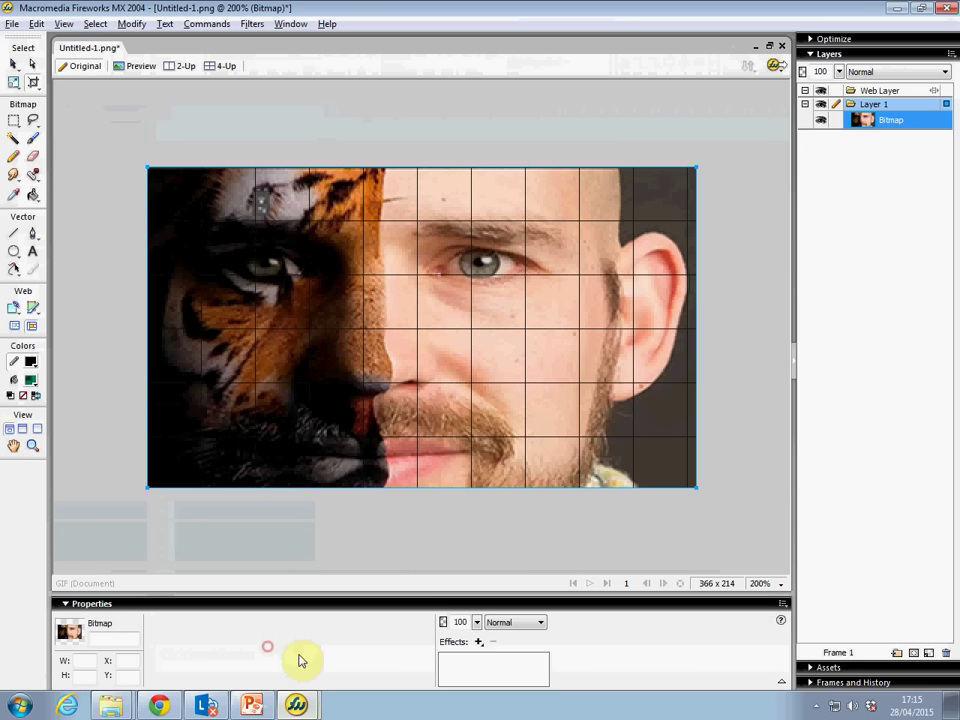
- Magnify the image to 800% and centre the view on the man's eye
left_click(60, 24)
left_click(60, 40)
left_click(60, 24)
left_click(60, 41)
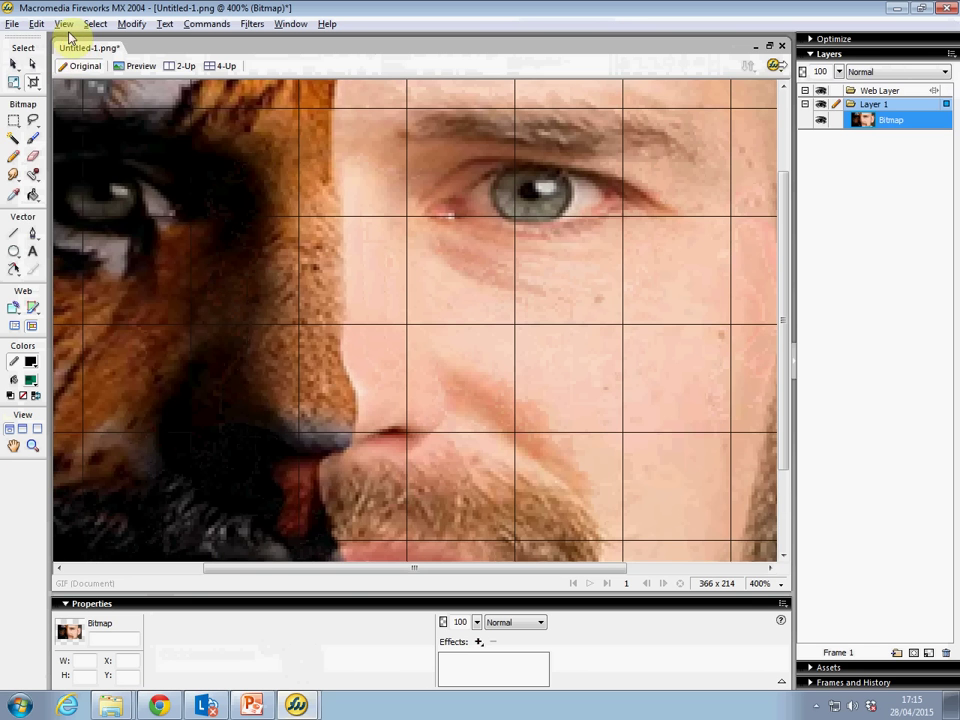
left_click(60, 24)
left_click(68, 44)
left_click(64, 24)
left_click(66, 41)
left_click_drag(395, 571, 490, 572)
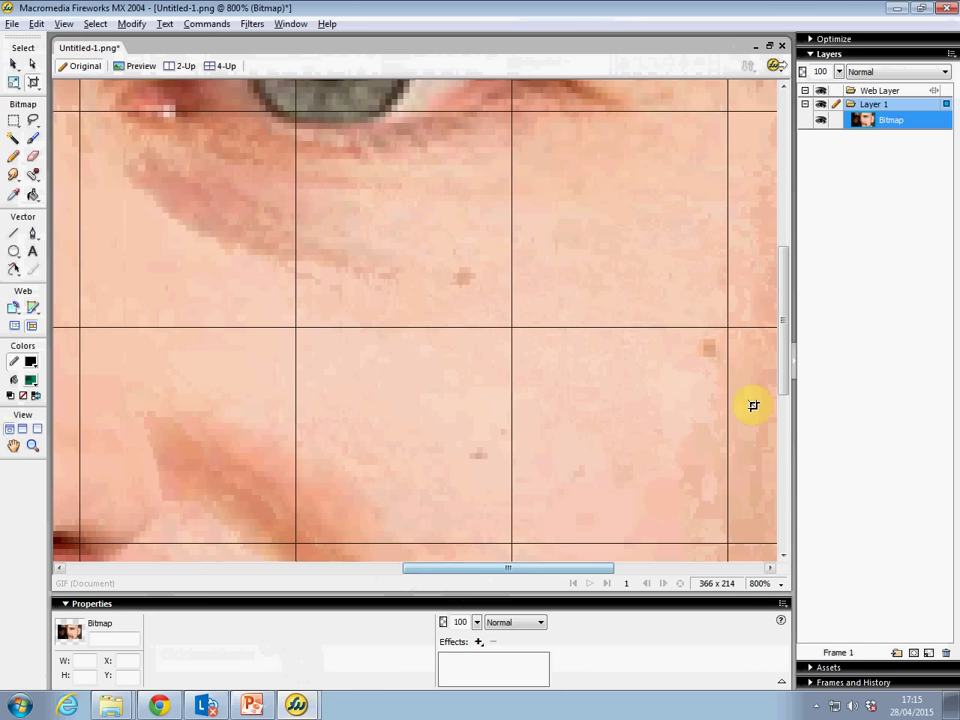
left_click_drag(789, 388, 790, 310)
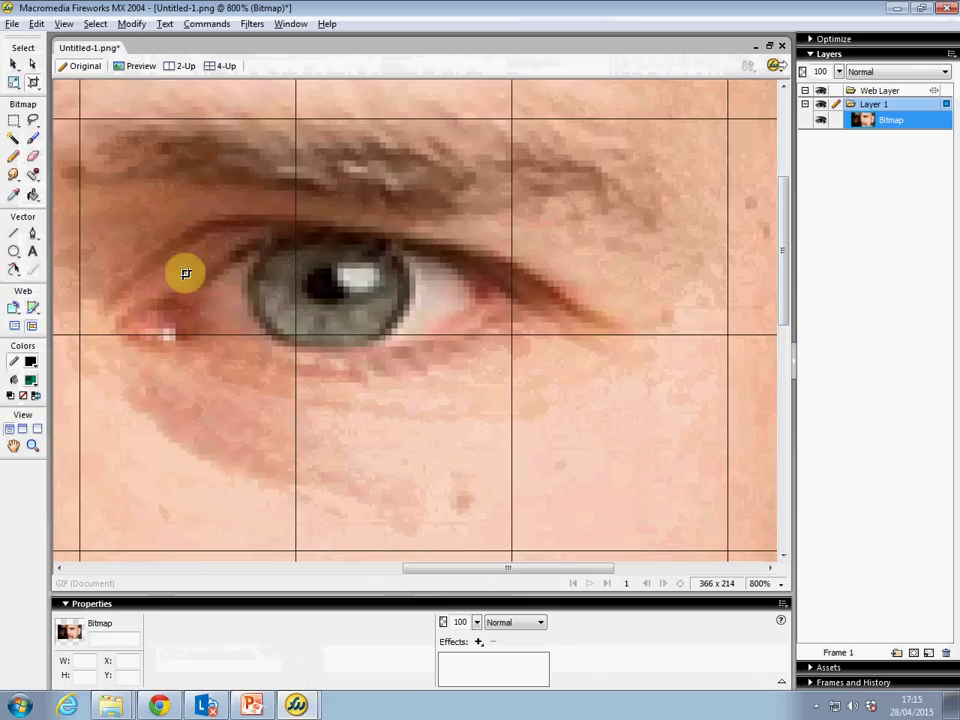
- Paint the pupil of the man's eye red with the Pencil tool
left_click(31, 137)
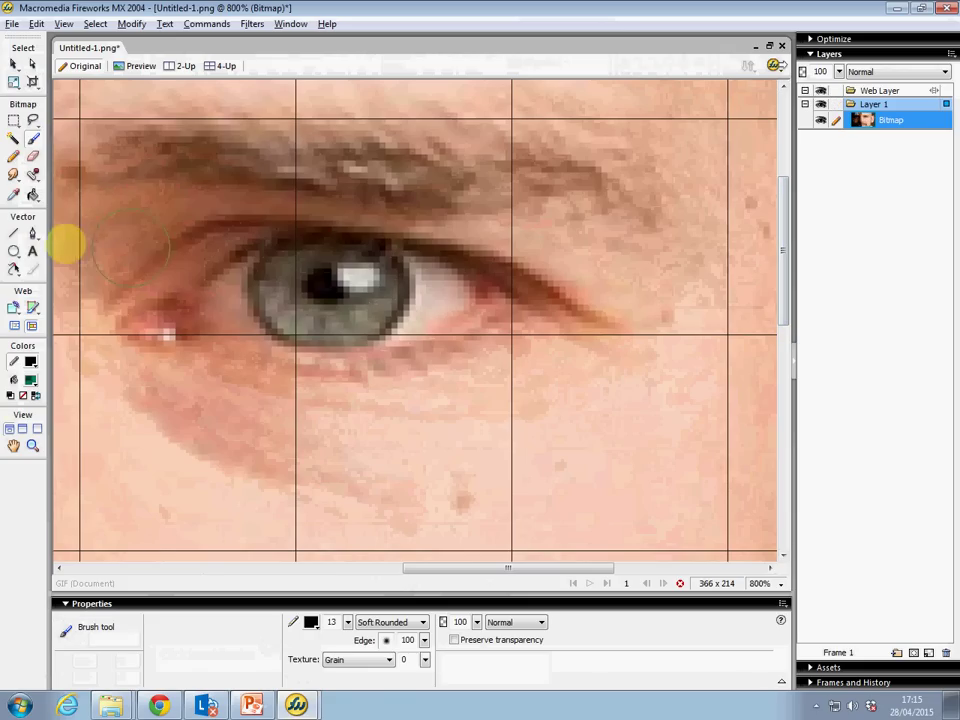
left_click(14, 156)
left_click(31, 362)
left_click(44, 280)
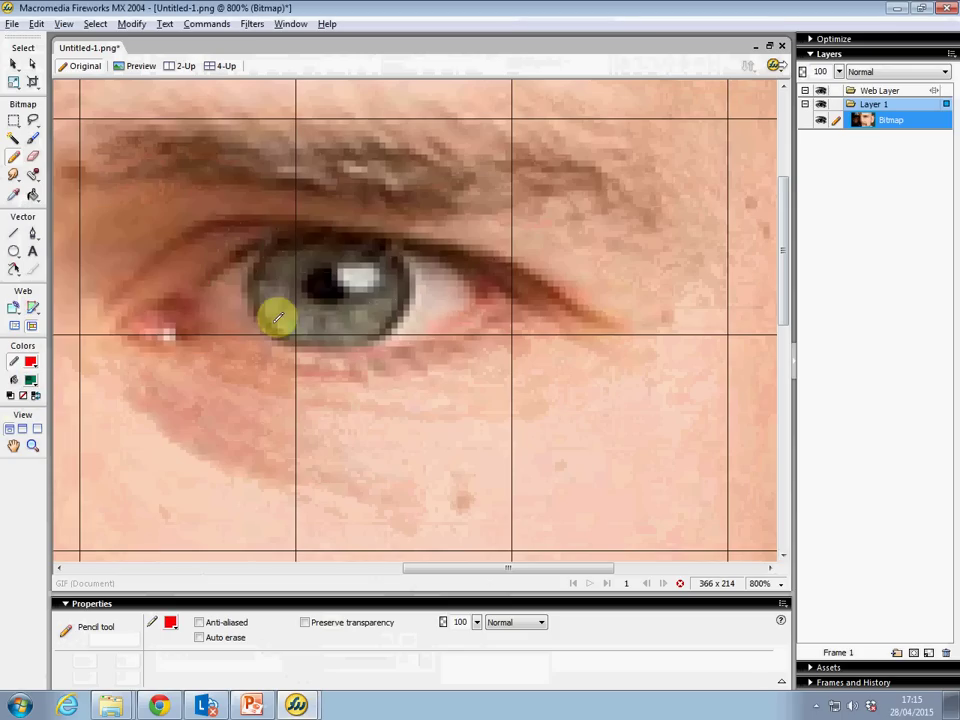
mouse_move(317, 290)
left_mouse_down()
mouse_move(317, 272)
mouse_move(338, 276)
mouse_move(324, 287)
mouse_move(315, 276)
mouse_move(326, 270)
mouse_move(321, 281)
mouse_move(349, 285)
left_mouse_up()
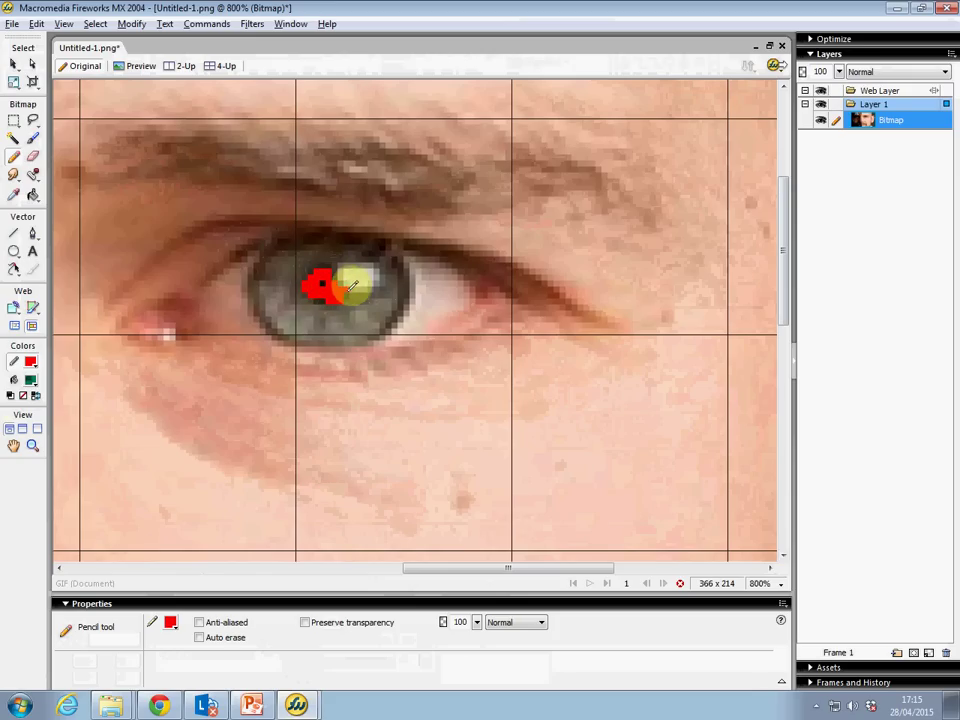
mouse_move(332, 261)
left_mouse_down()
mouse_move(321, 285)
mouse_move(336, 293)
left_mouse_up()
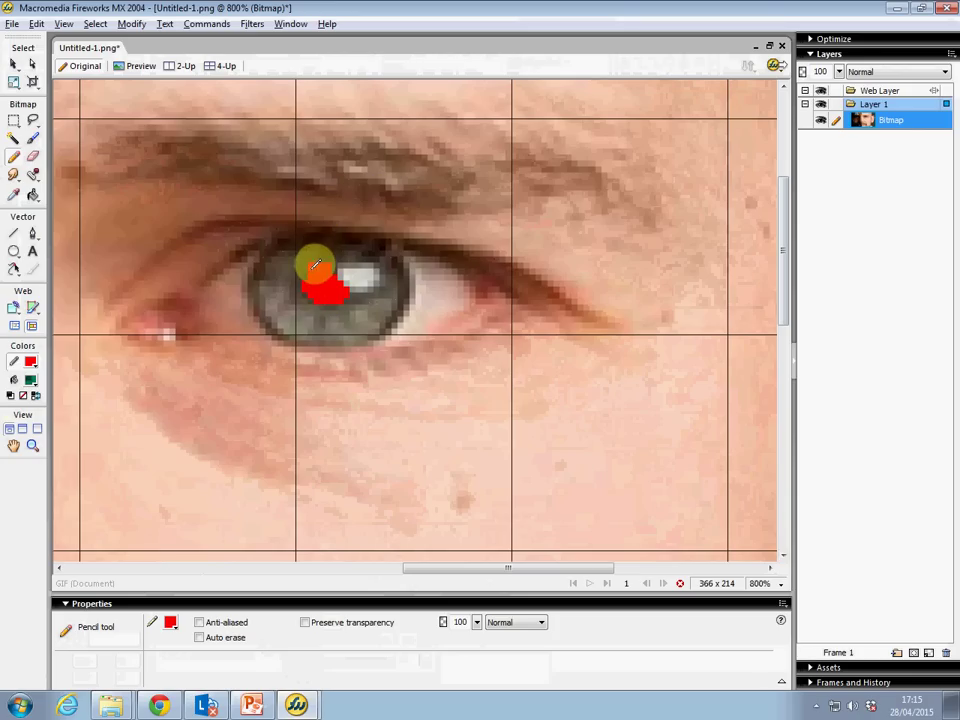
- Reduce the magnification to 200% to view the whole image with the painted pupil
left_click(62, 24)
left_click(62, 58)
key("v")
left_click(13, 155)
left_click(62, 24)
left_click(65, 58)
left_click(62, 24)
left_click(64, 58)
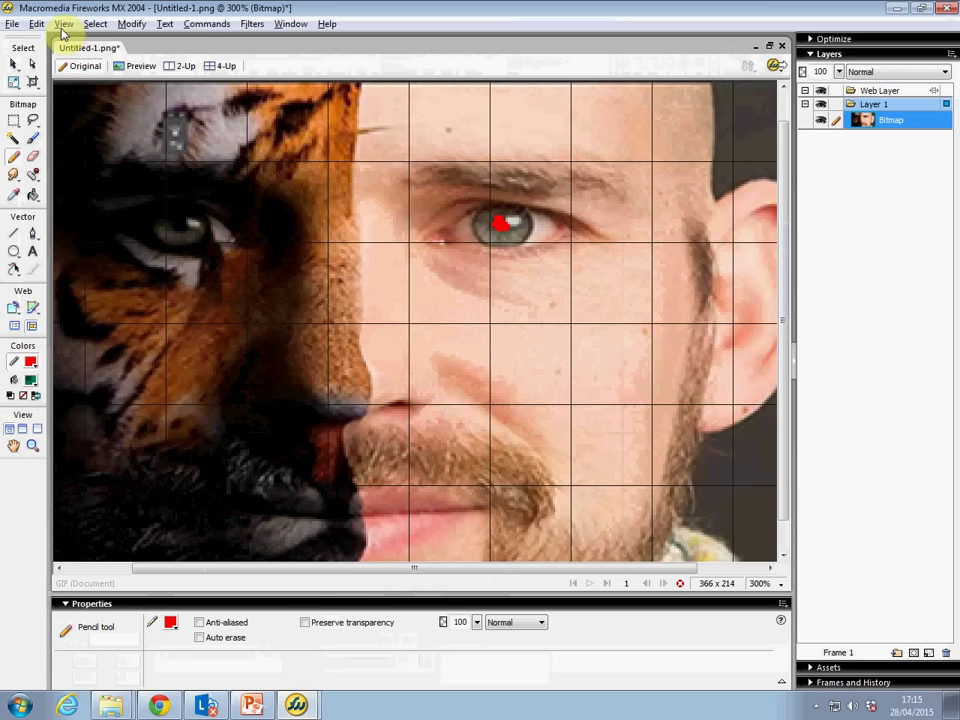
left_click(62, 24)
left_click(64, 58)
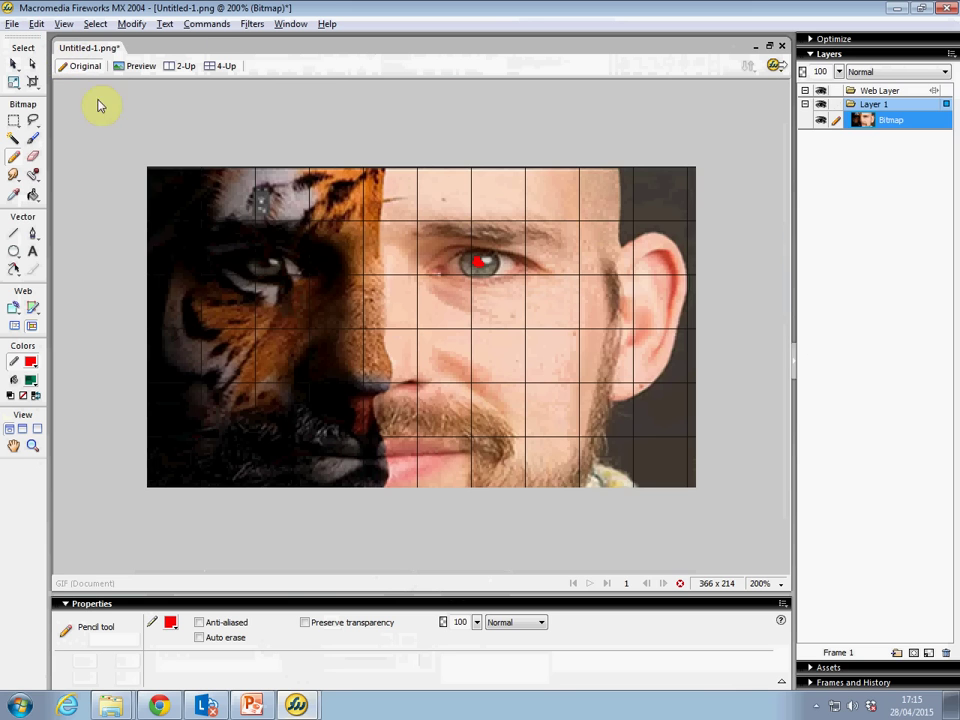
- Highlight the Gwiriad llygad coch table entry in PowerPoint, and switch to Chrome to view the red-eye correction example
key("alt+Tab")
left_click_drag(544, 326, 355, 327)
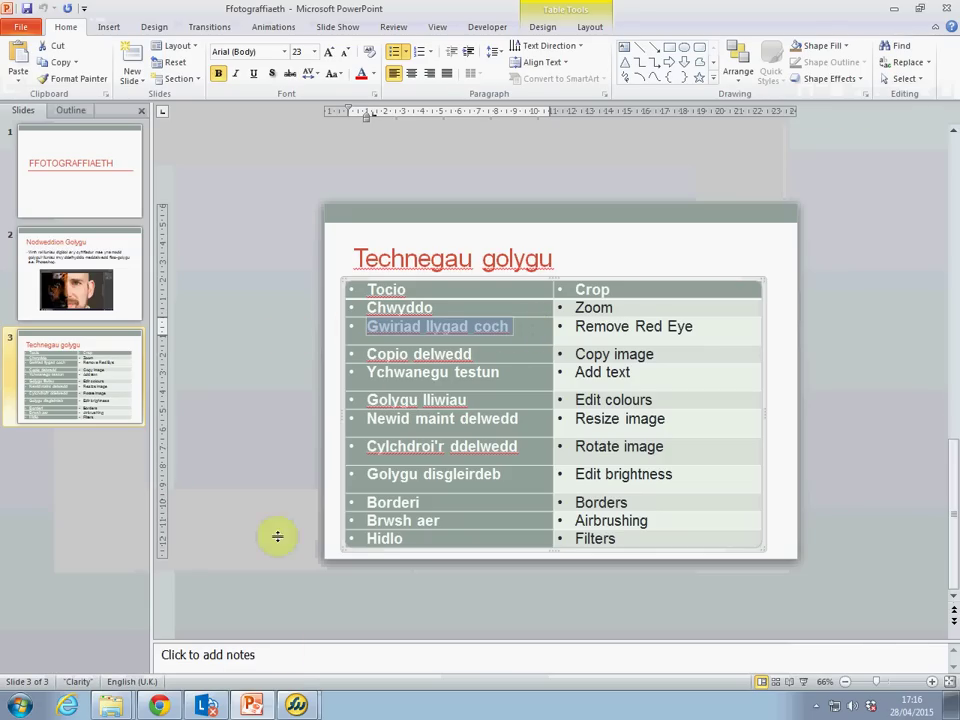
left_click(258, 706)
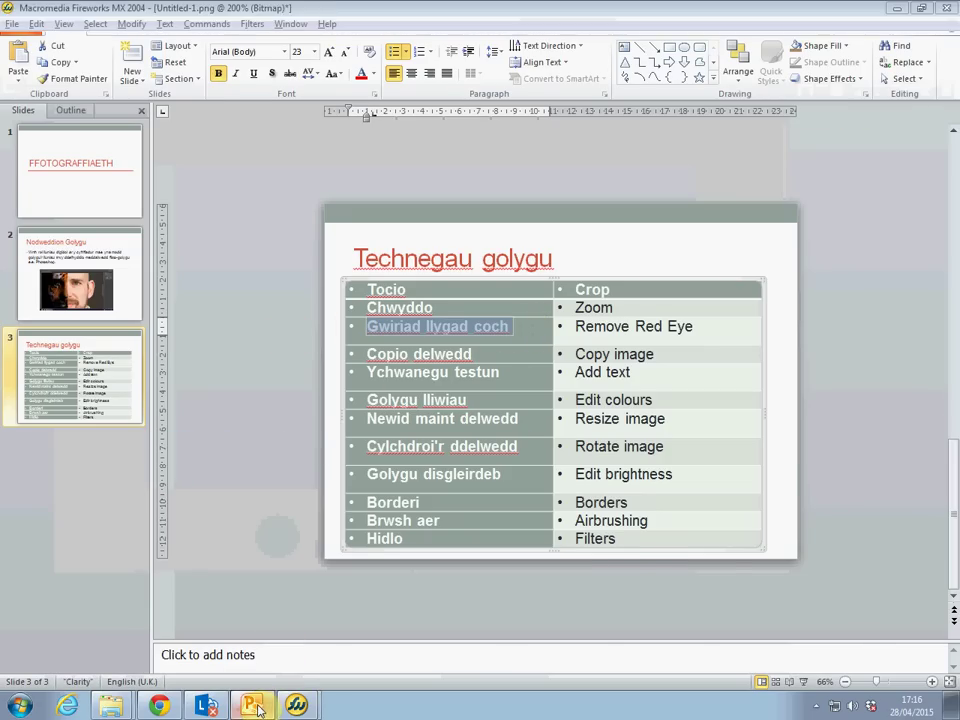
left_click(160, 707)
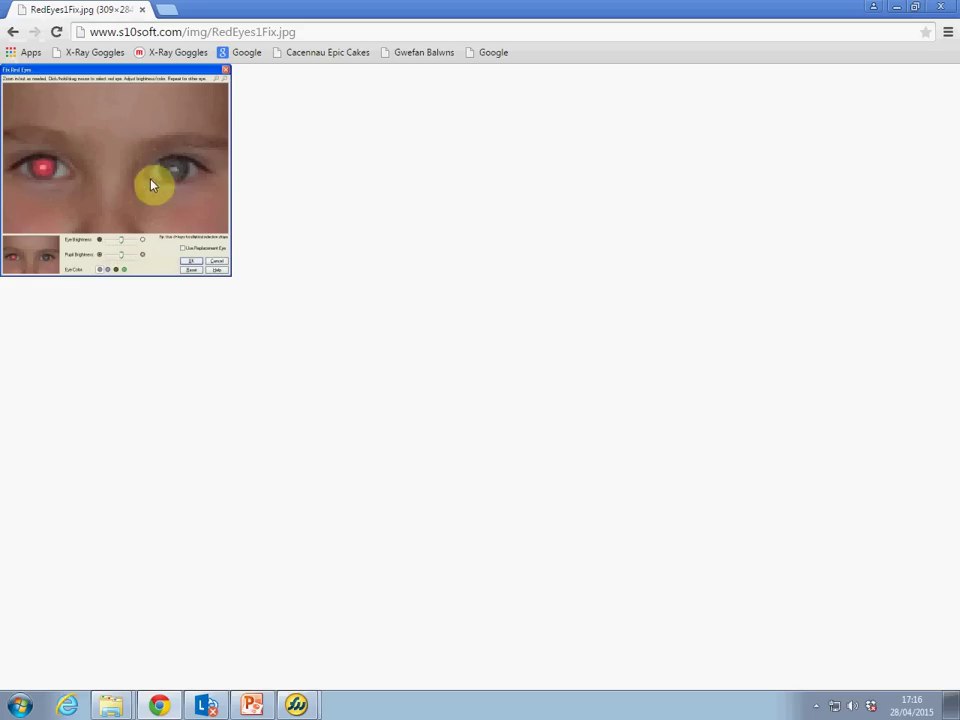
- Switch to PowerPoint, highlight the Copio delwedd table entry, and return to Fireworks
left_click(251, 705)
left_click_drag(476, 354, 380, 352)
left_click(256, 706)
left_click(296, 703)
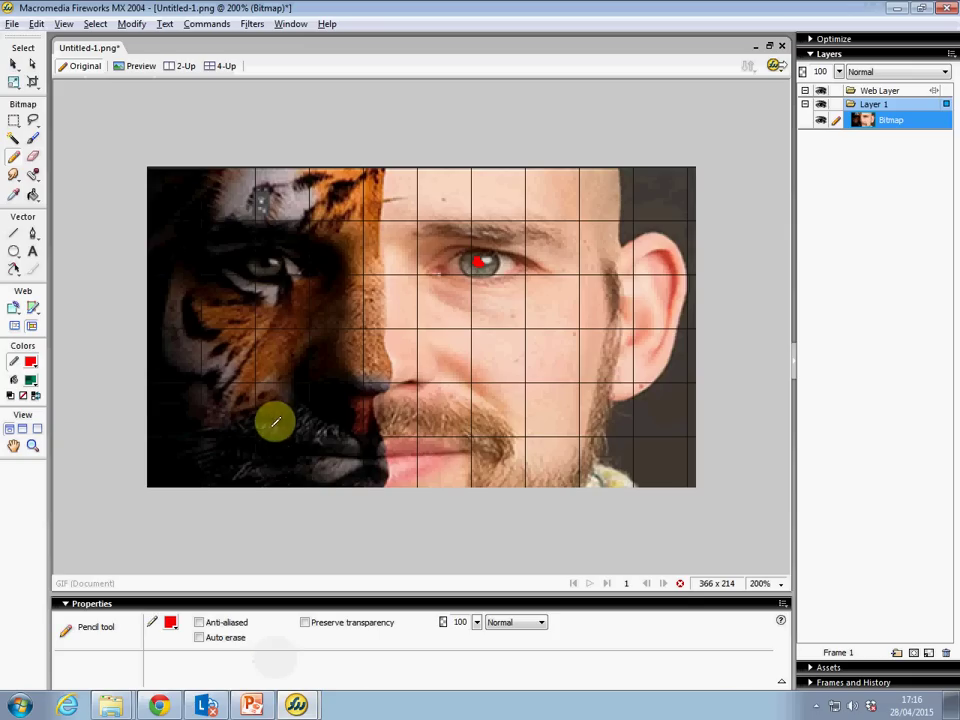
- Select a rectangular area of about 84 x 55 pixels around the man's eye and copy it
left_click(14, 121)
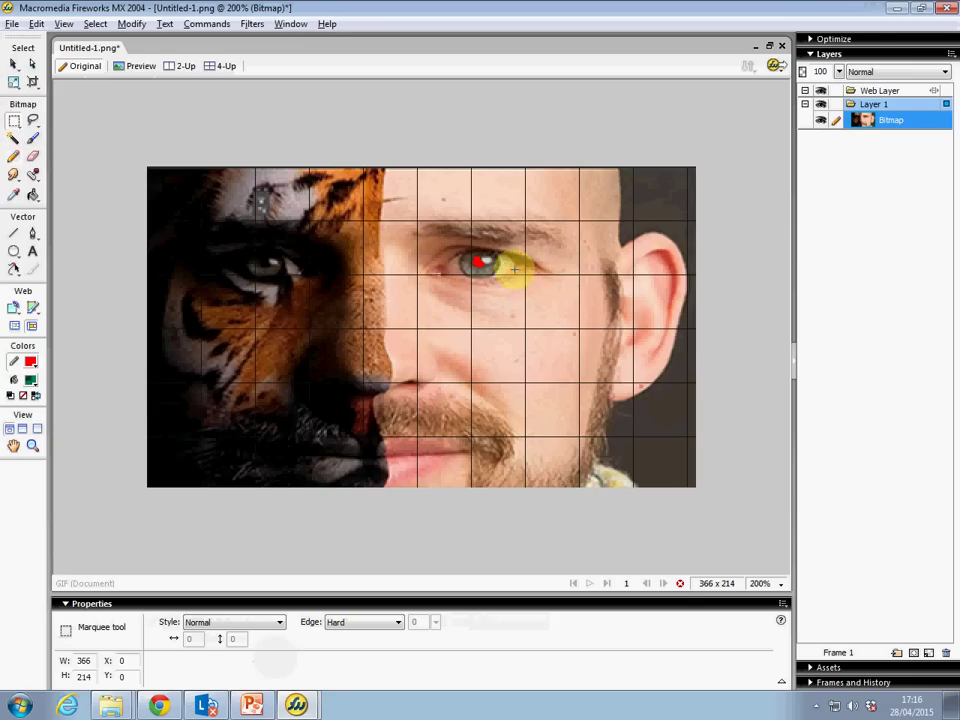
left_click_drag(411, 221, 536, 302)
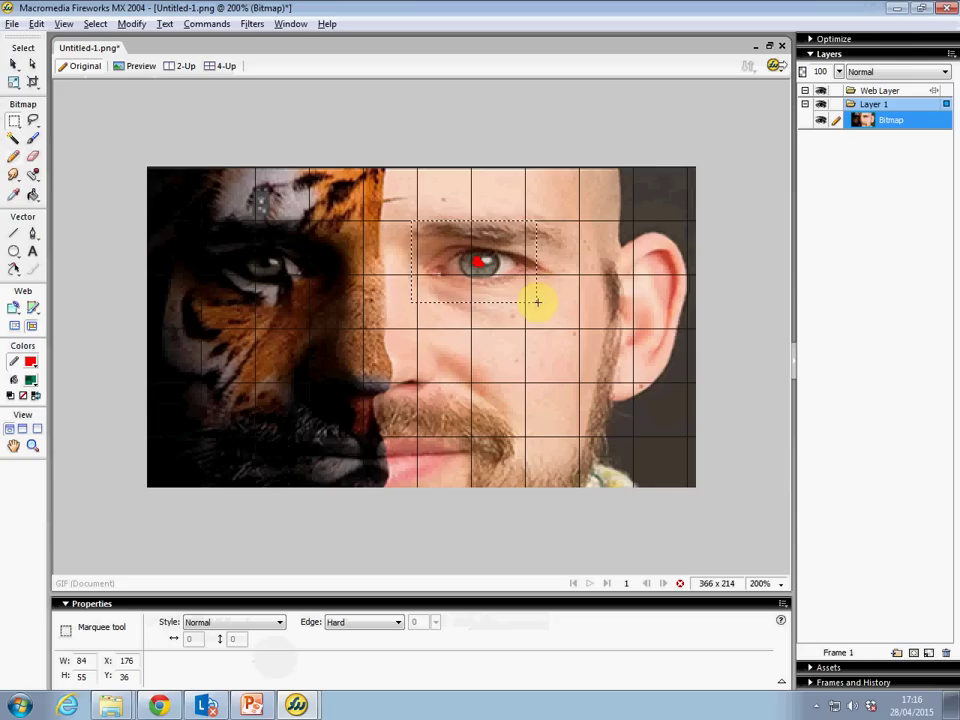
left_click(36, 23)
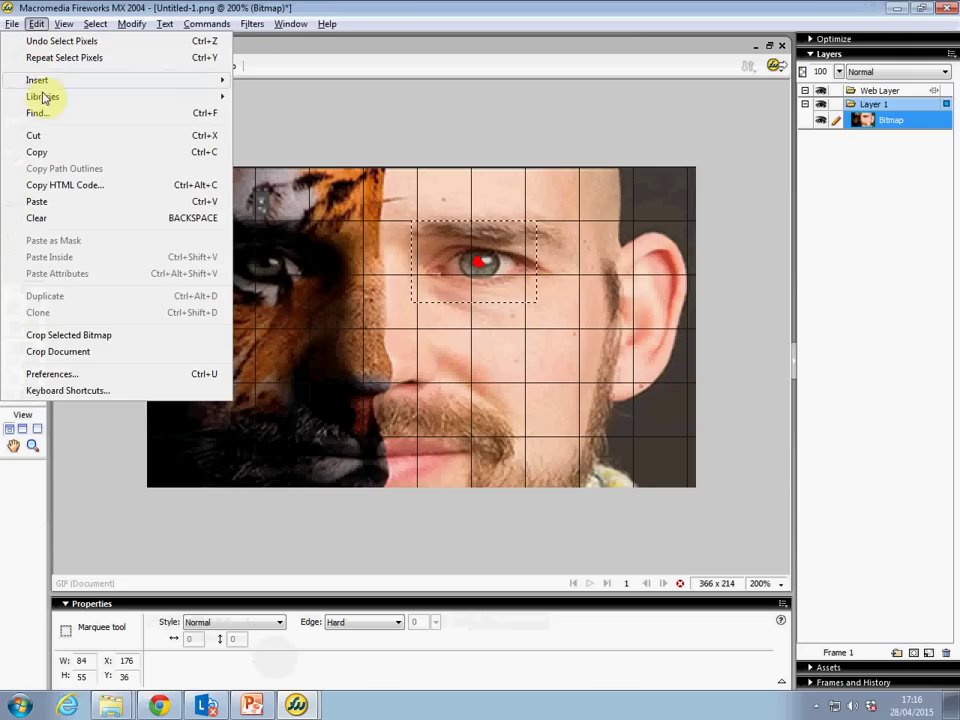
left_click(36, 151)
- Paste the copied eye onto the man's cheek, and delete the pasted copy
key("v")
left_click(33, 24)
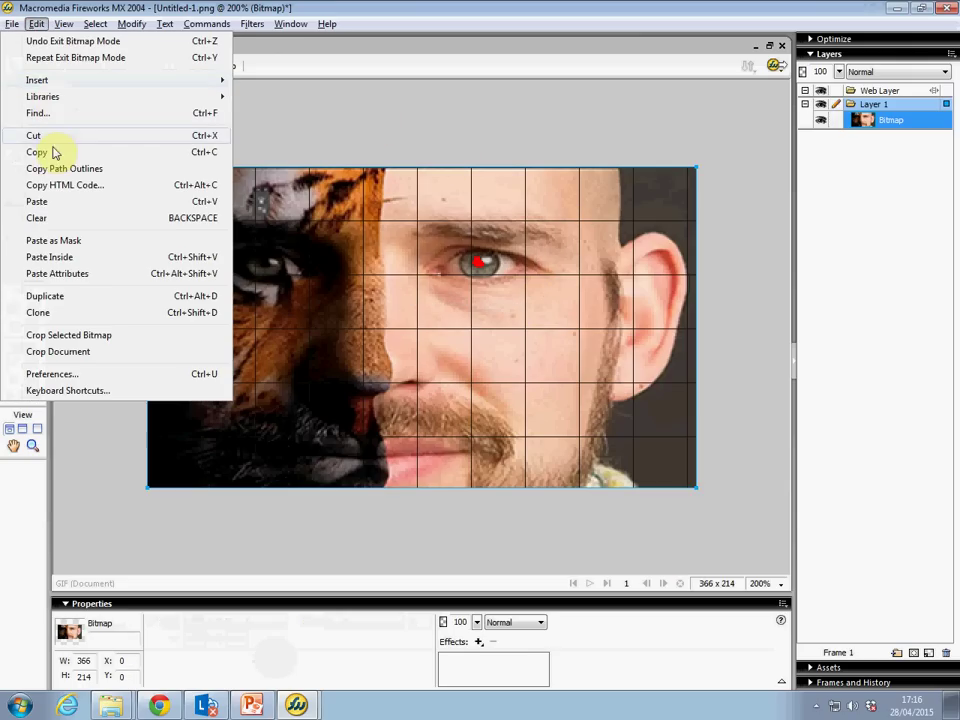
left_click(46, 199)
left_click_drag(476, 270, 560, 333)
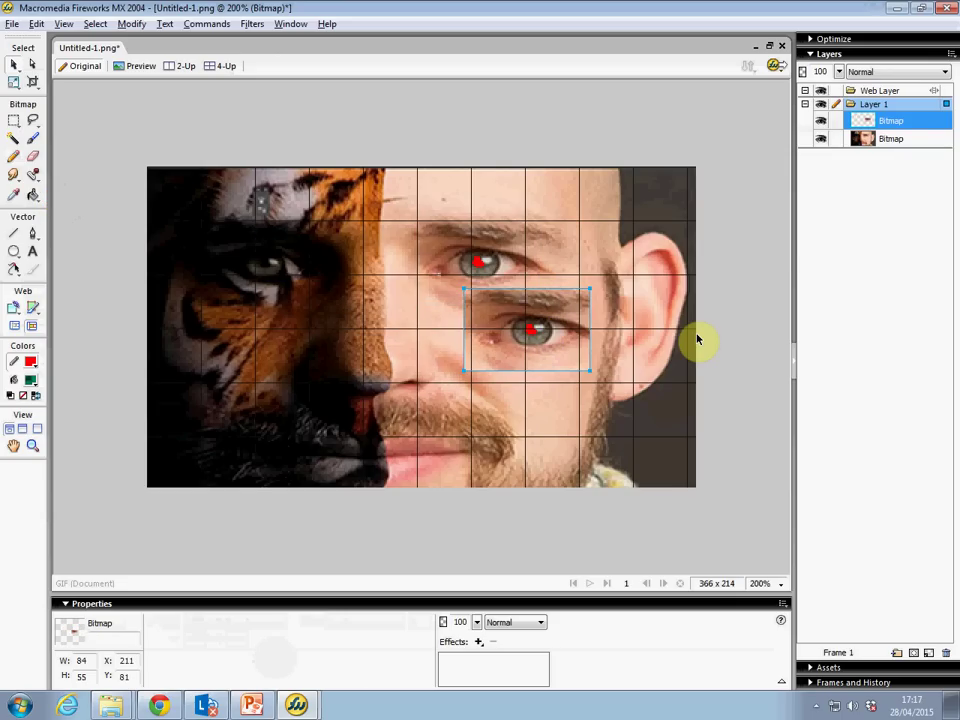
key("Delete")
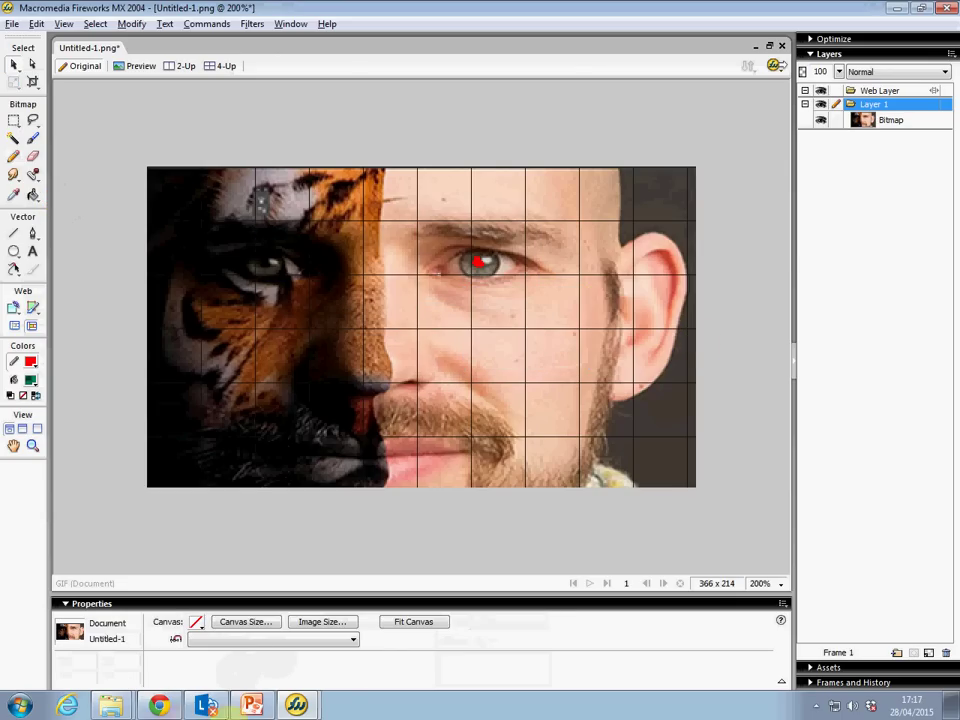
- Switch to PowerPoint, highlight the Ychwanegu testun table entry, and return to Fireworks
left_click(250, 706)
left_click(511, 375)
triple_click(400, 372)
key("alt+Tab")
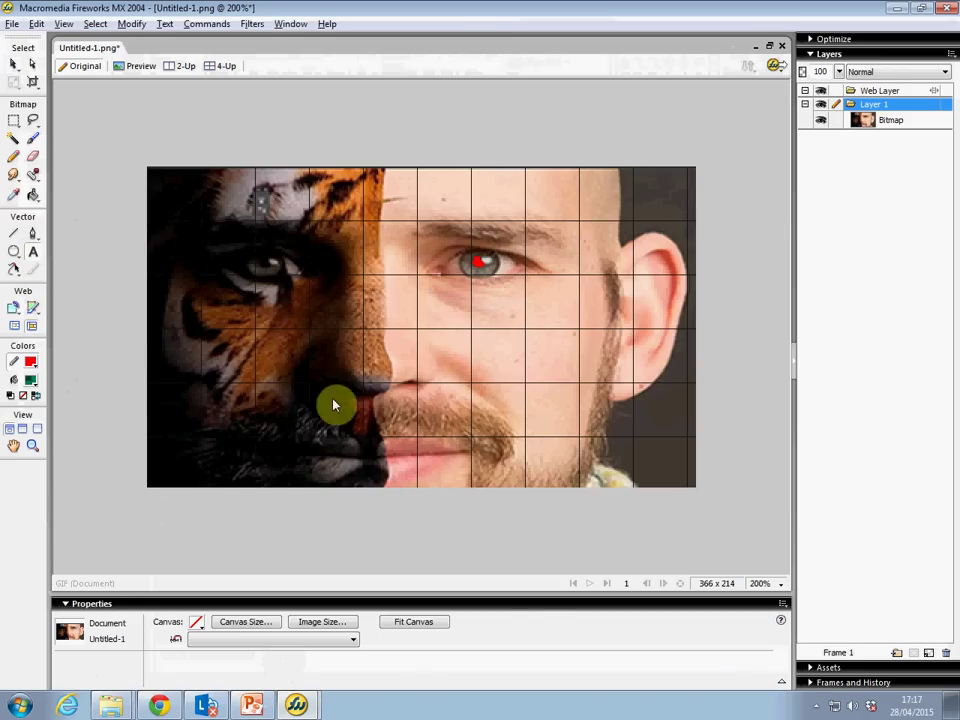
- Add the text "Llun" across the mouth area of the face image and colour it red
left_click(326, 445)
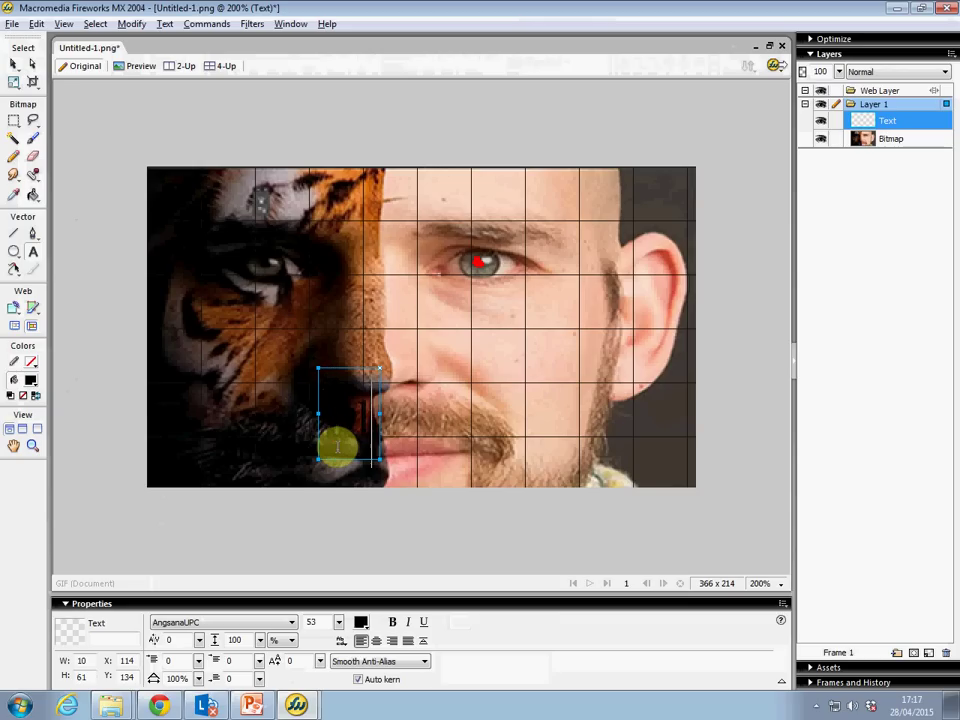
type("hi")
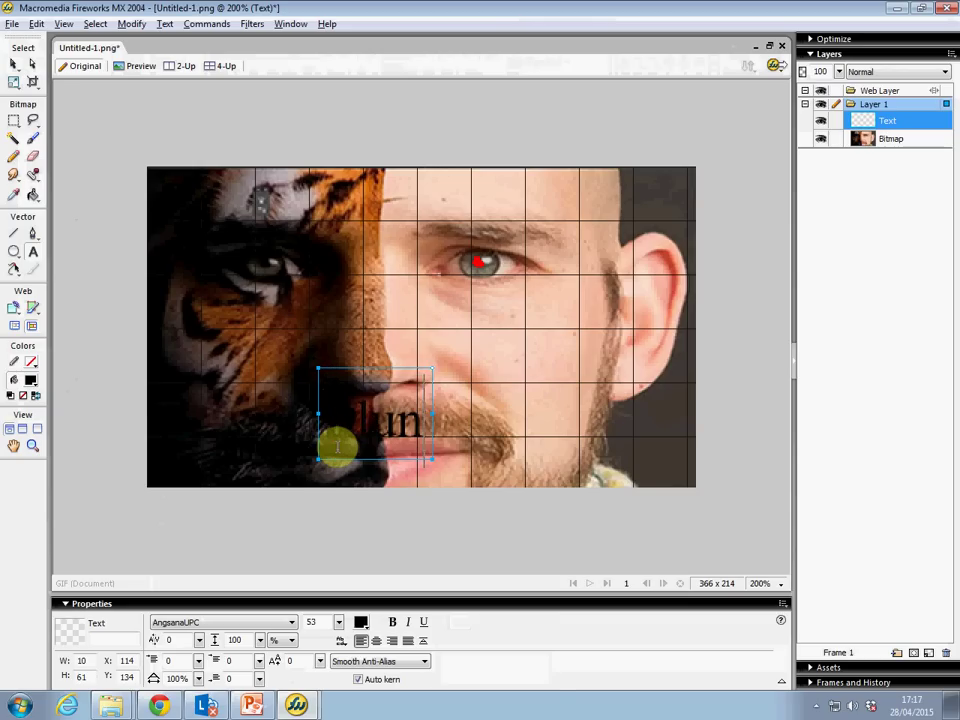
left_click(31, 379)
left_click(36, 298)
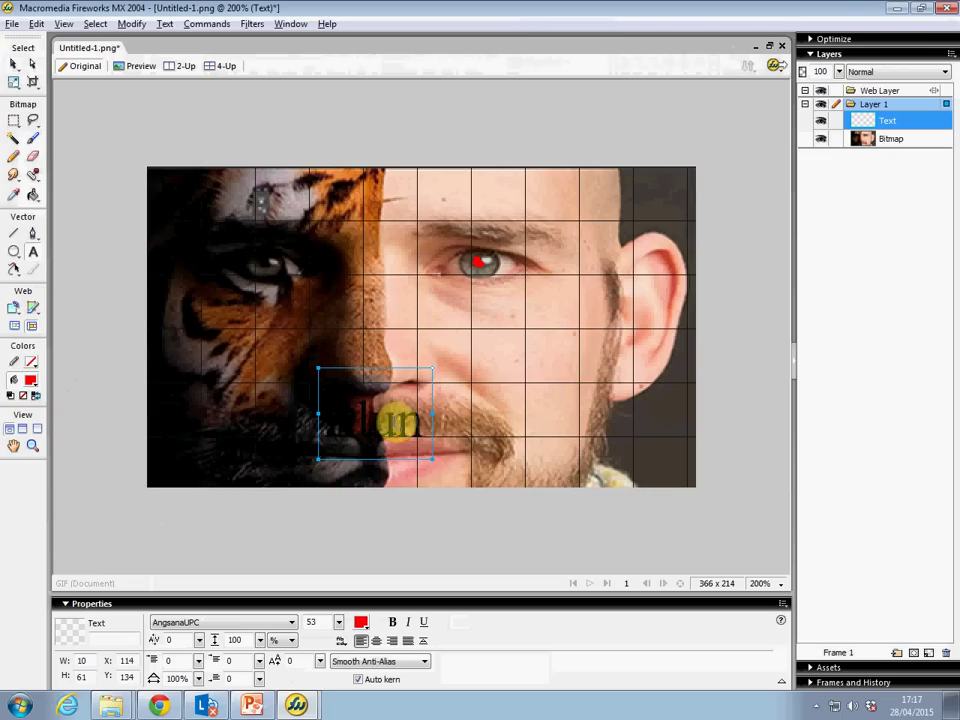
left_click_drag(425, 420, 338, 416)
left_click(361, 622)
left_click(367, 537)
key("Escape")
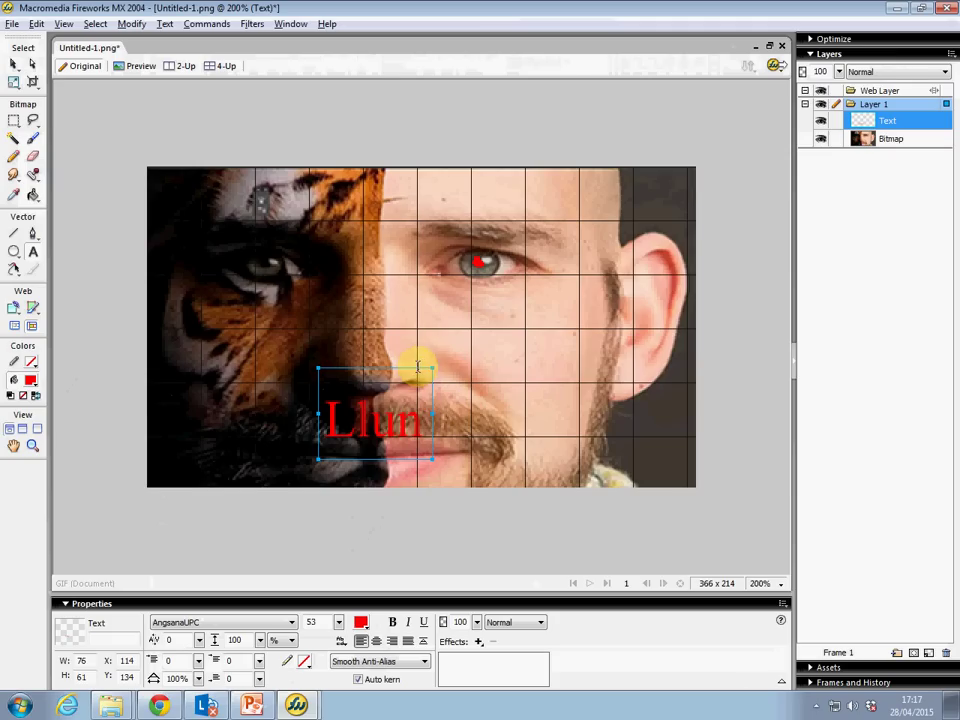
- Switch to PowerPoint, highlight the Golygu lliwiau table entry, and return to Fireworks
left_click(258, 705)
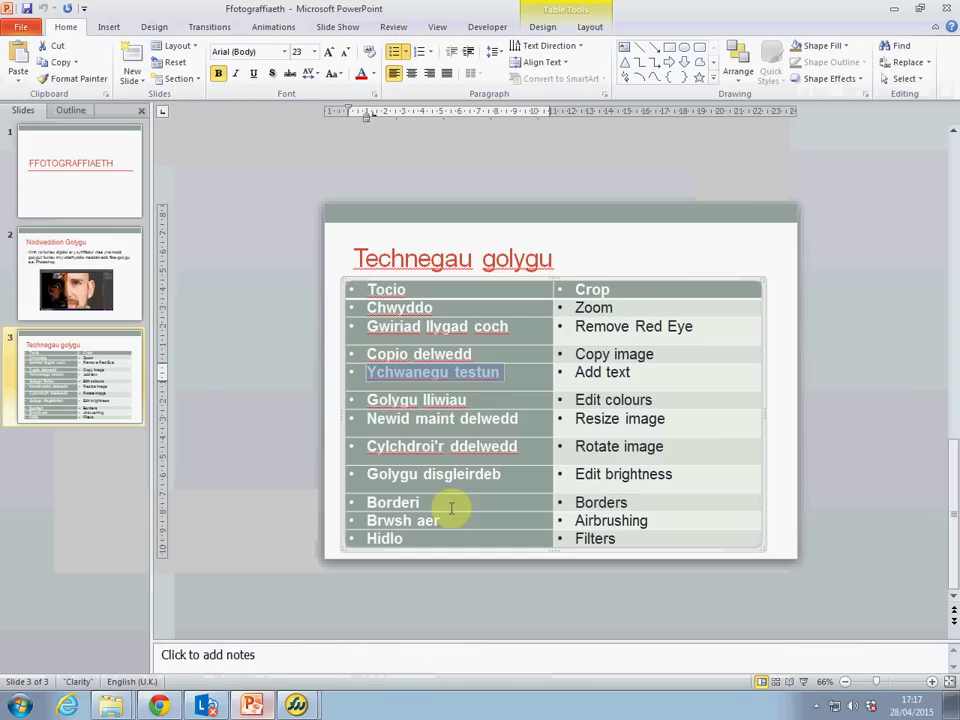
left_click_drag(460, 400, 360, 402)
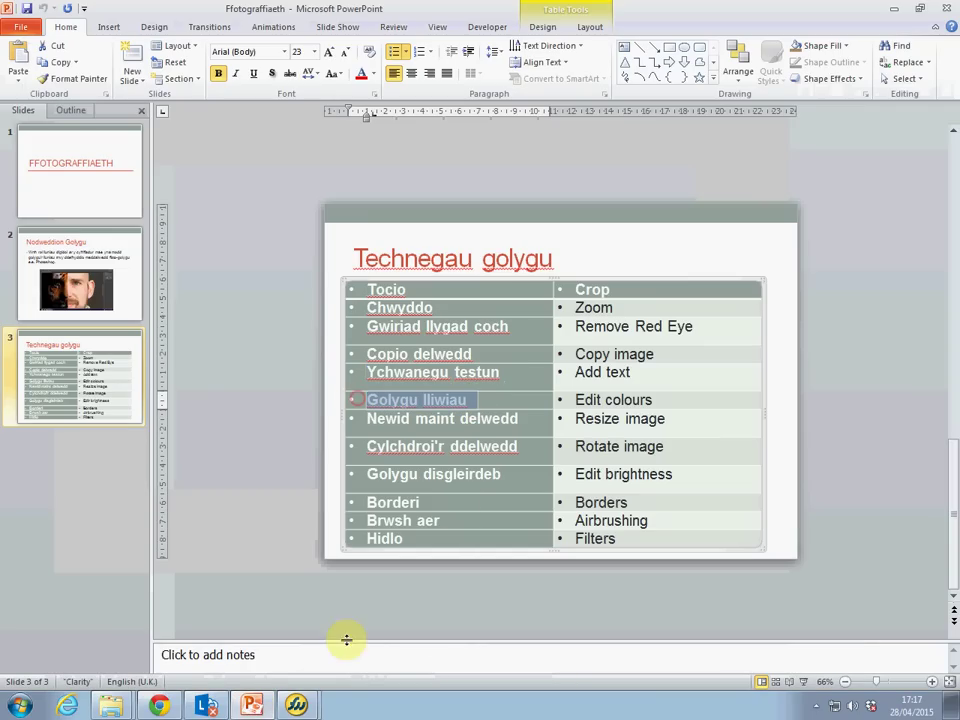
left_click(296, 705)
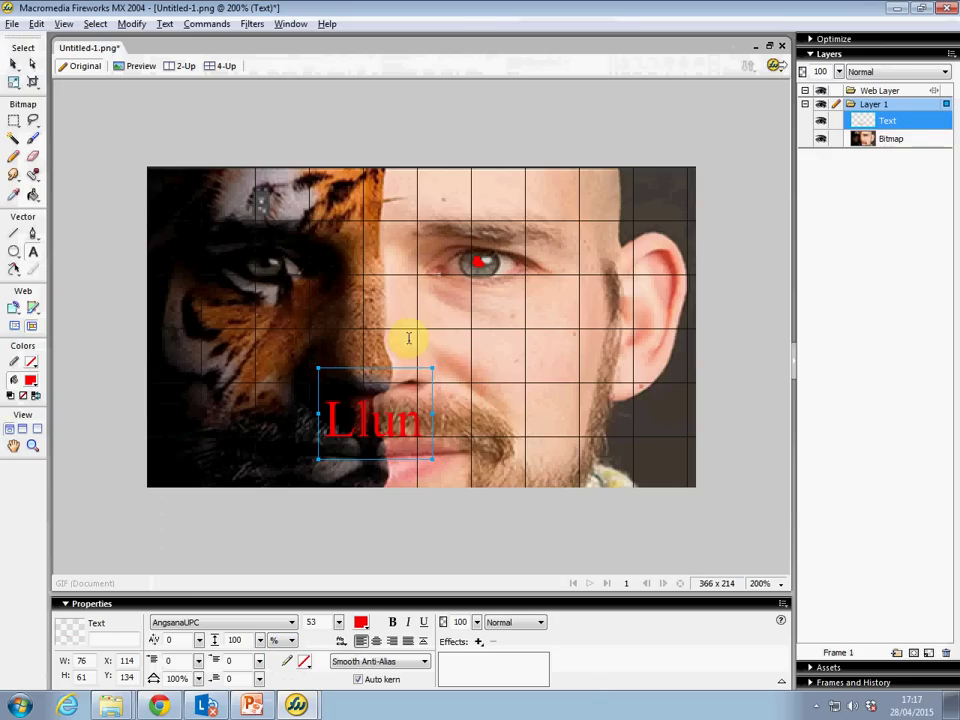
- Paint a red patch on the man's forehead above the eyebrow with the Brush tool
left_click(33, 145)
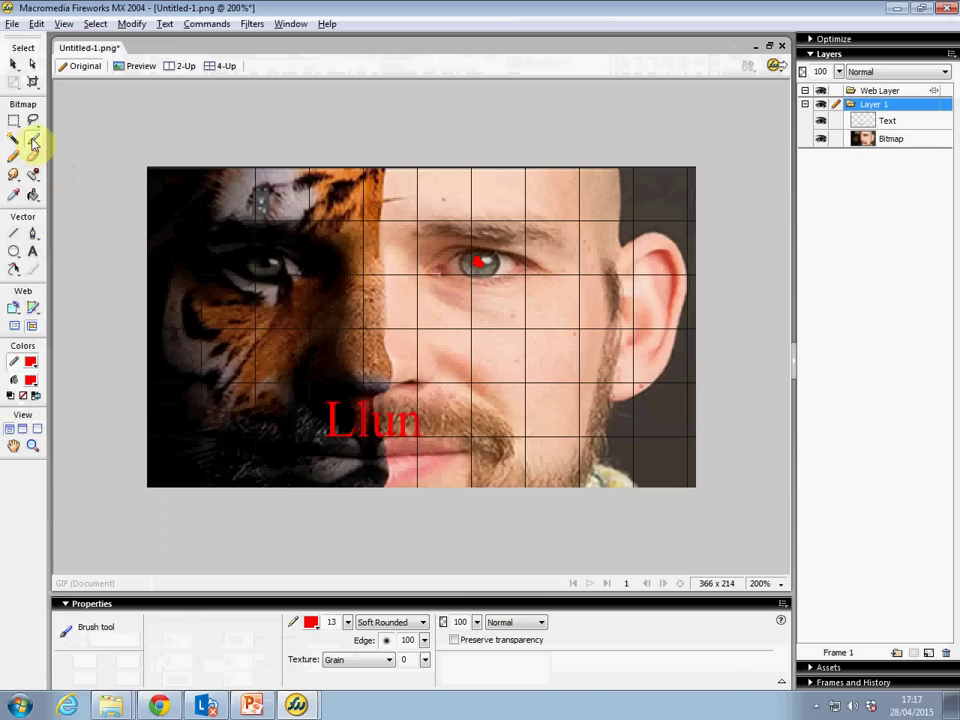
left_click(441, 199)
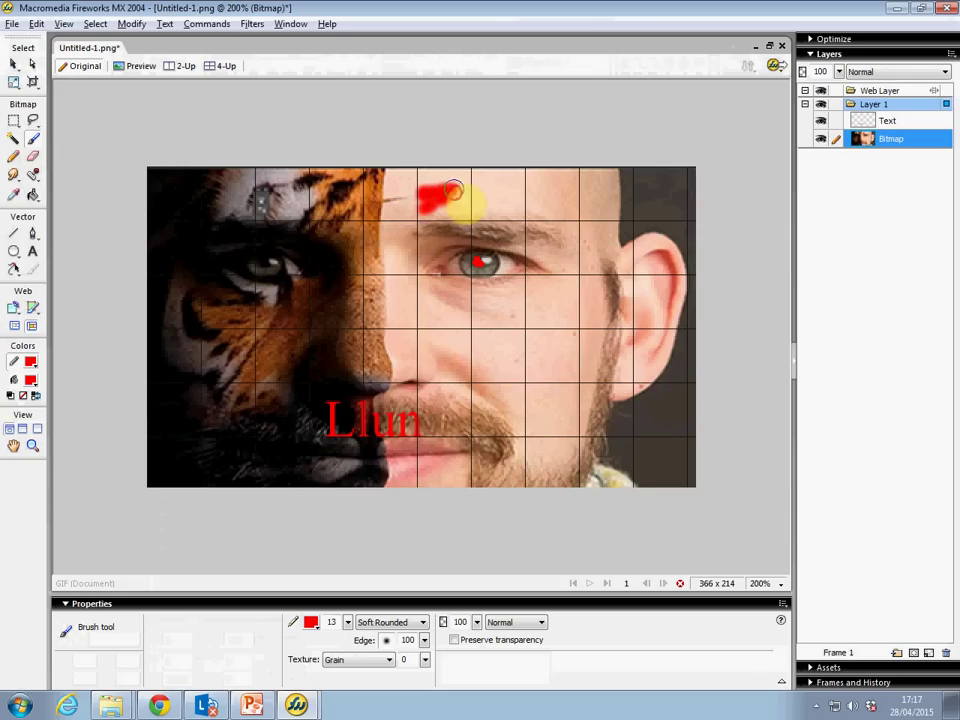
- Switch to PowerPoint, highlight the Newid maint delwedd table entry, and return to Fireworks
left_click(254, 706)
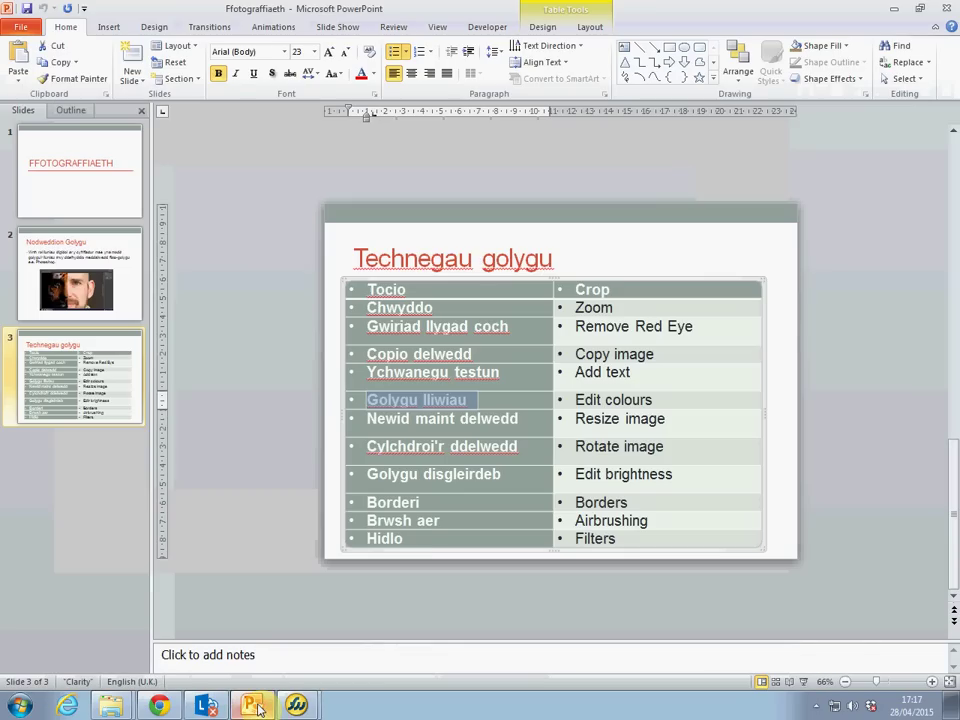
left_click_drag(518, 419, 367, 419)
left_click(296, 706)
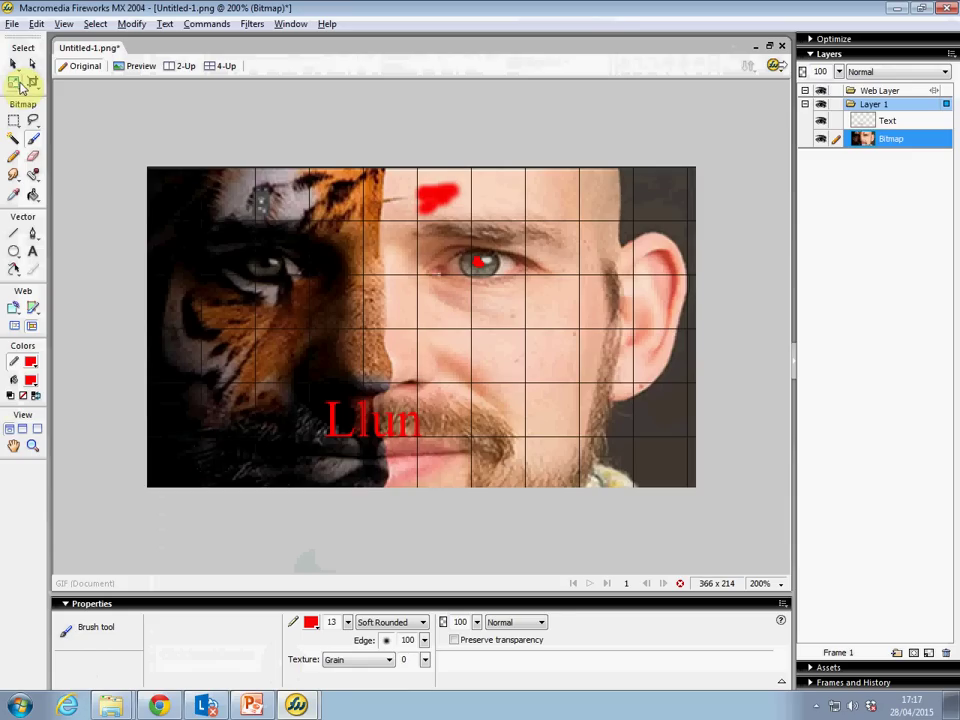
- Scale the face bitmap down from its upper-left corner, and stretch it back to fill the canvas
left_click(17, 84)
left_click_drag(147, 167, 368, 297)
left_click_drag(311, 261, 141, 163)
- Switch to PowerPoint, highlight the Cylchdroi'r ddelwedd table entry, and return to Fireworks
left_click(252, 706)
left_click(524, 447)
left_click_drag(370, 440, 366, 446)
key("ctrl+c")
key("alt+Tab")
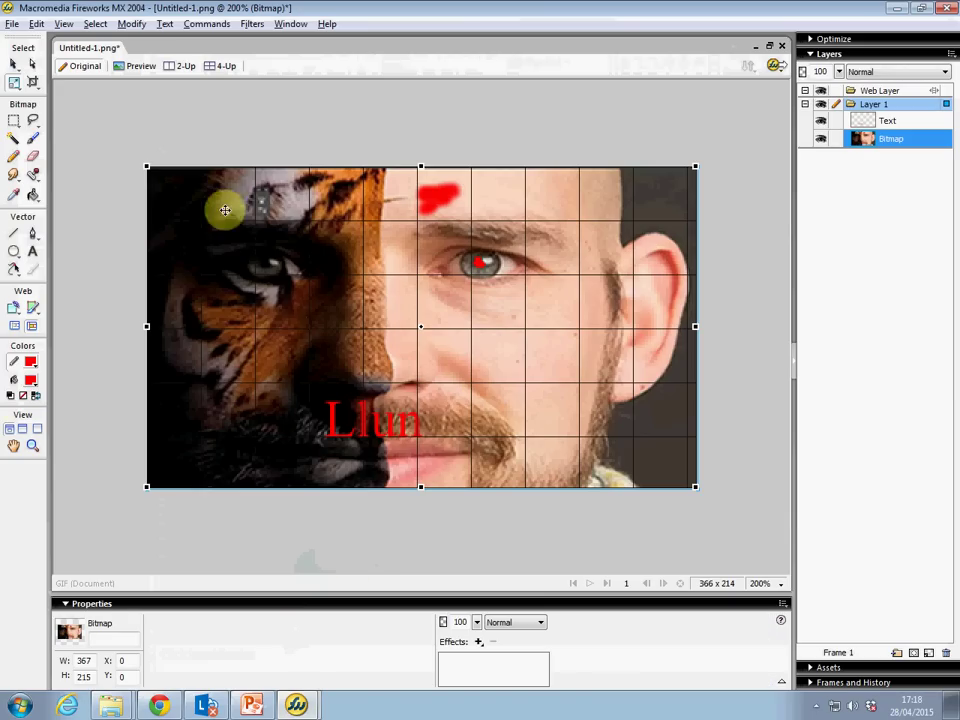
- Try rotating the face bitmap with Free Transform
left_click(129, 25)
mouse_move(133, 213)
left_click(274, 216)
mouse_move(432, 128)
left_mouse_down()
mouse_move(266, 103)
mouse_move(381, 122)
mouse_move(520, 163)
mouse_move(409, 114)
mouse_move(431, 116)
left_mouse_up()
key("Escape")
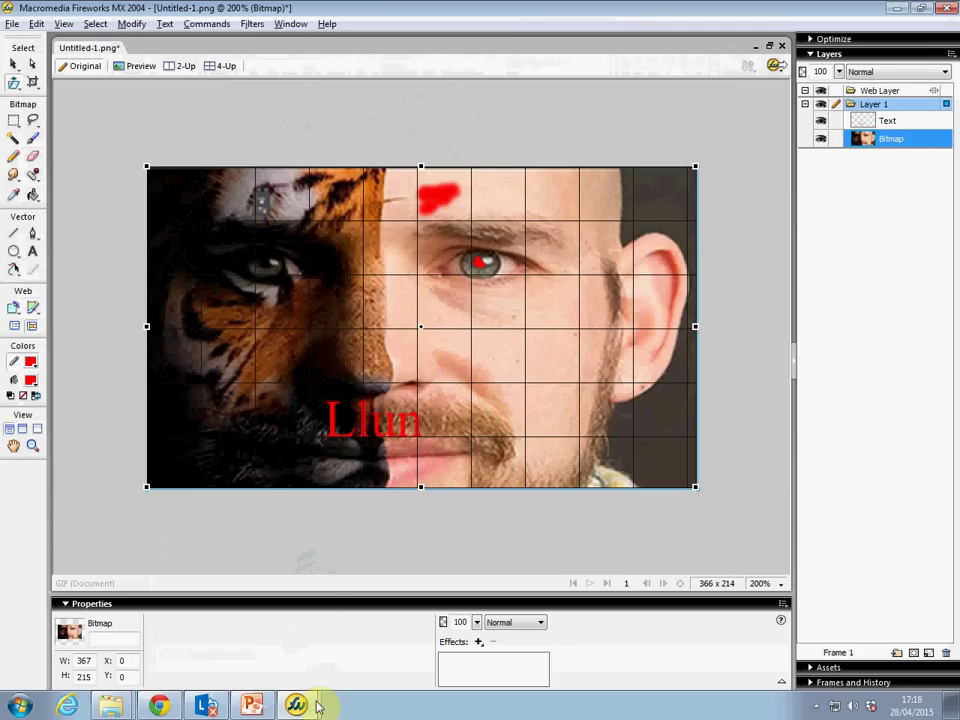
- Switch to PowerPoint, highlight the Golygu disgleirdeb table entry, and return to Fireworks
left_click(255, 710)
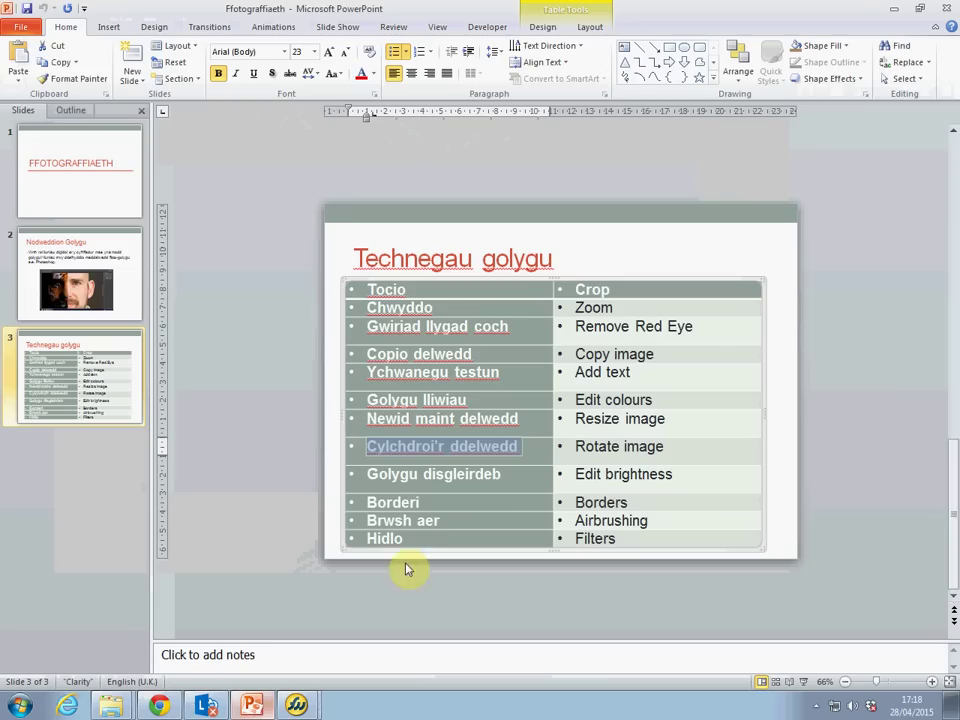
left_click(505, 476)
left_click_drag(417, 478, 372, 477)
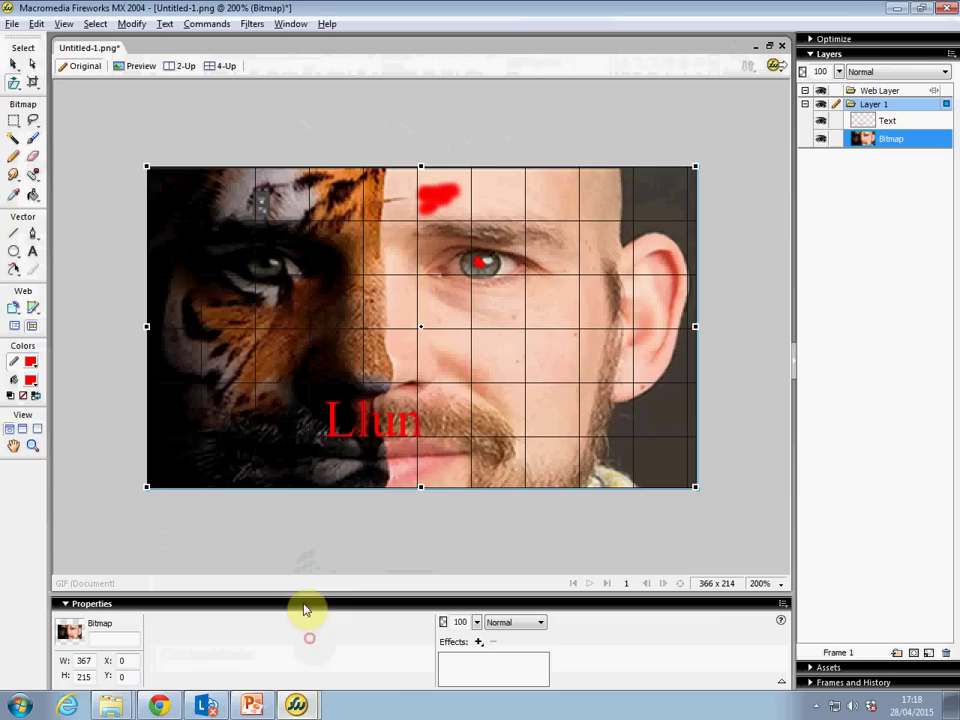
key("alt+Tab")
- Adjust the face bitmap with the Brightness/Contrast filter
left_click(132, 24)
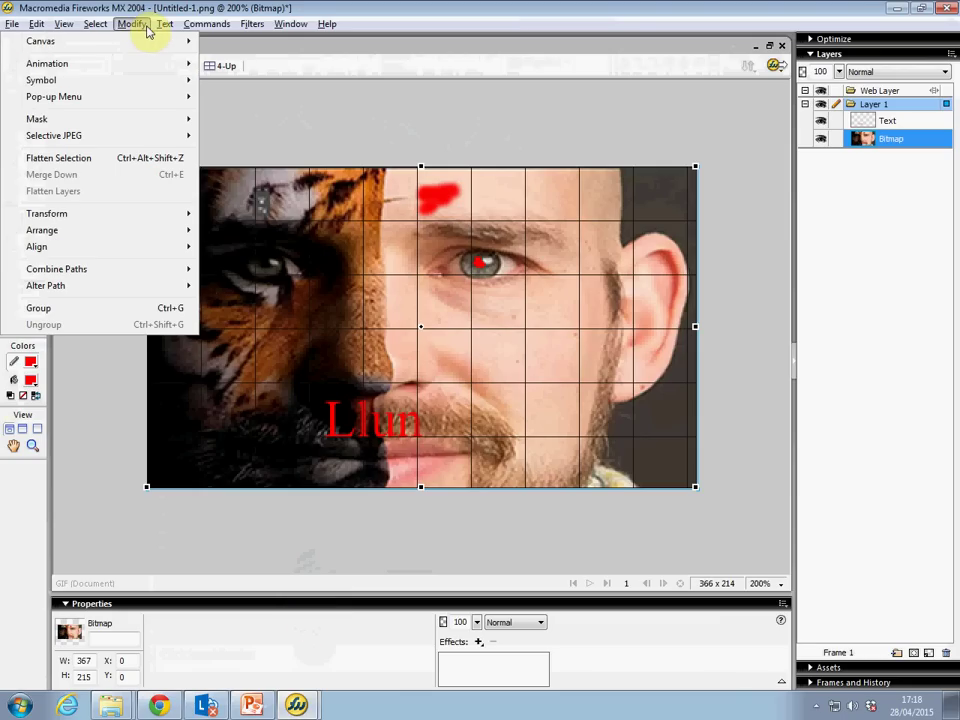
mouse_move(132, 216)
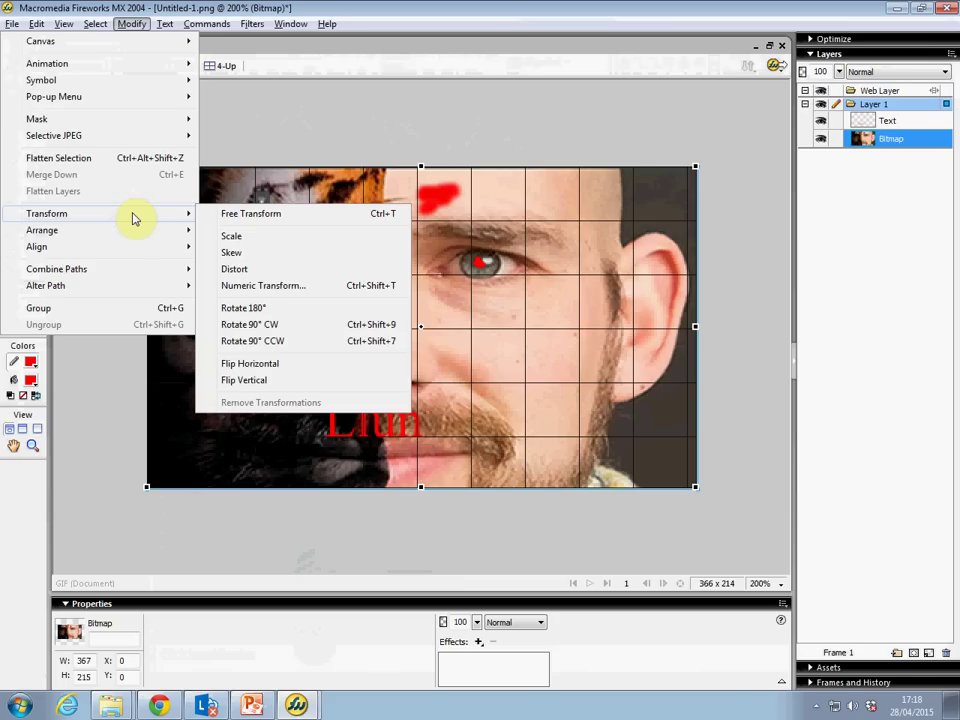
mouse_move(252, 27)
mouse_move(193, 71)
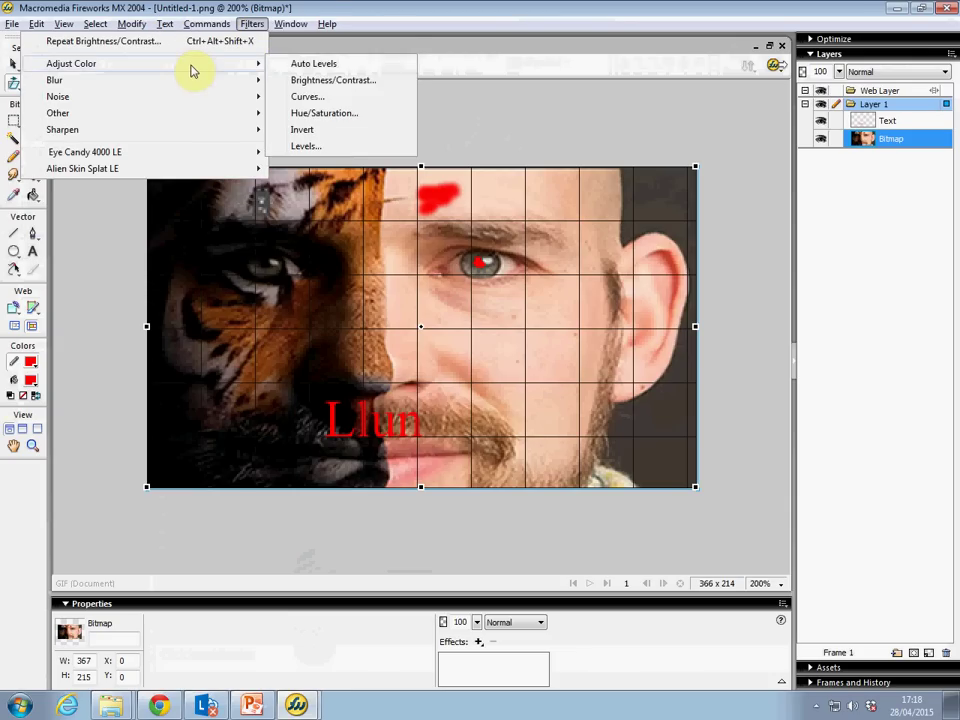
left_click(332, 78)
left_click_drag(358, 343, 426, 344)
left_click(581, 327)
- Switch to PowerPoint, highlight the Borderi table entry, and return to Fireworks
left_click(250, 707)
left_click(352, 502)
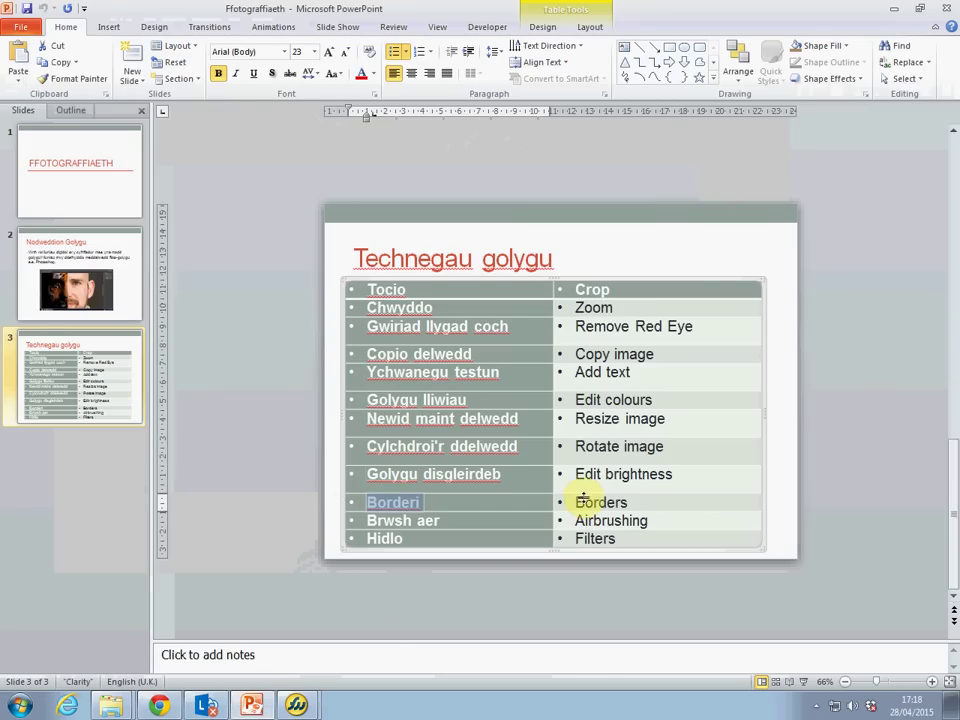
left_click(311, 707)
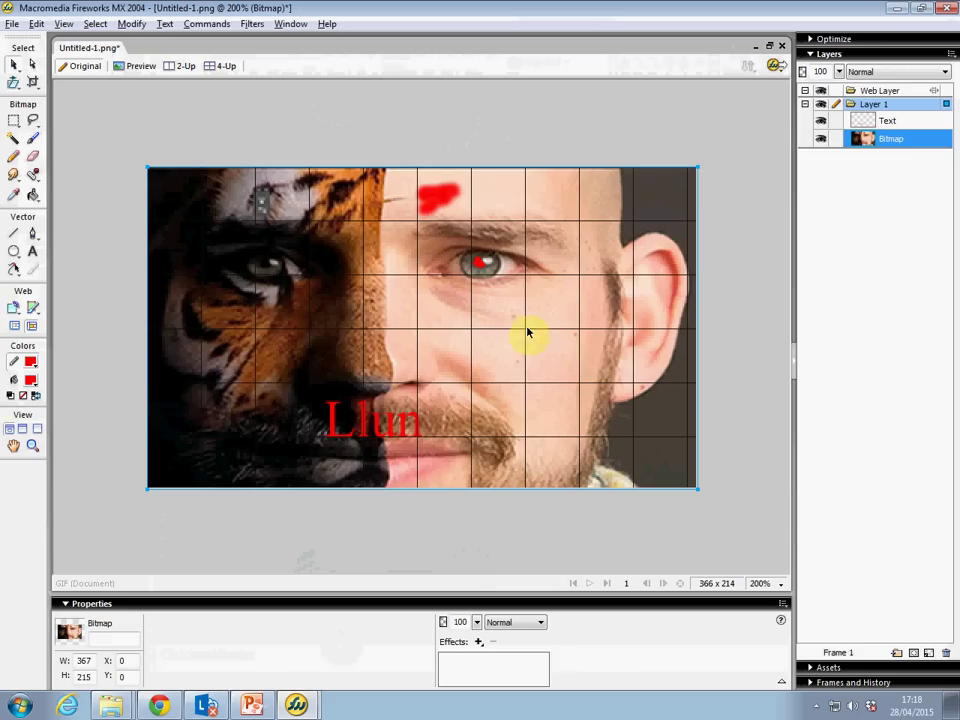
- Add a picture frame around the face image with the Blue Wave pattern and a frame size of 25
left_click(203, 22)
mouse_move(154, 96)
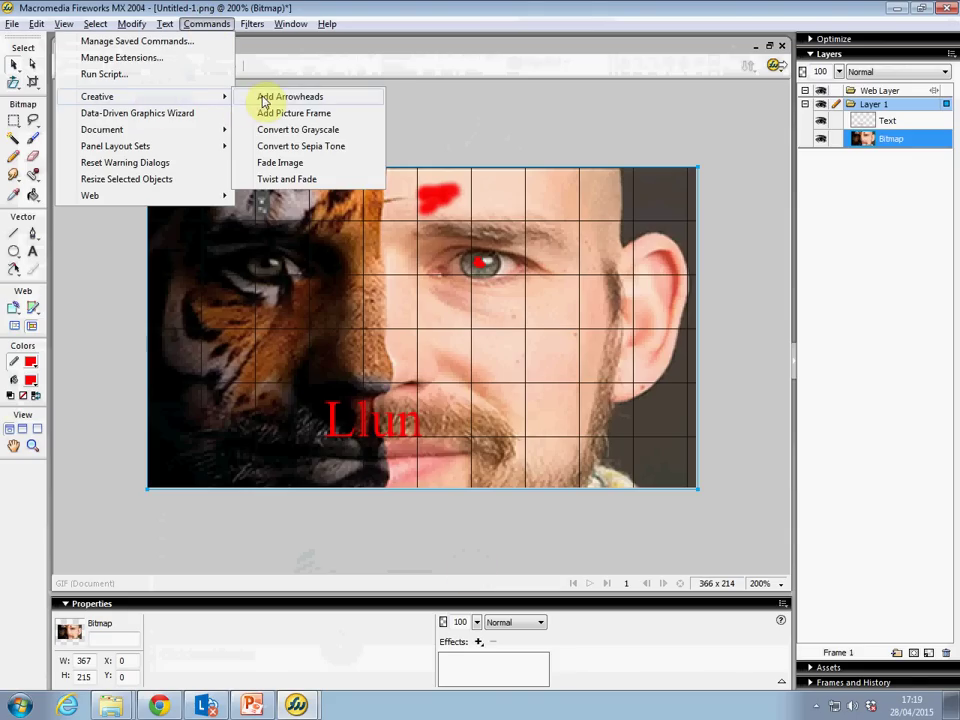
left_click(339, 116)
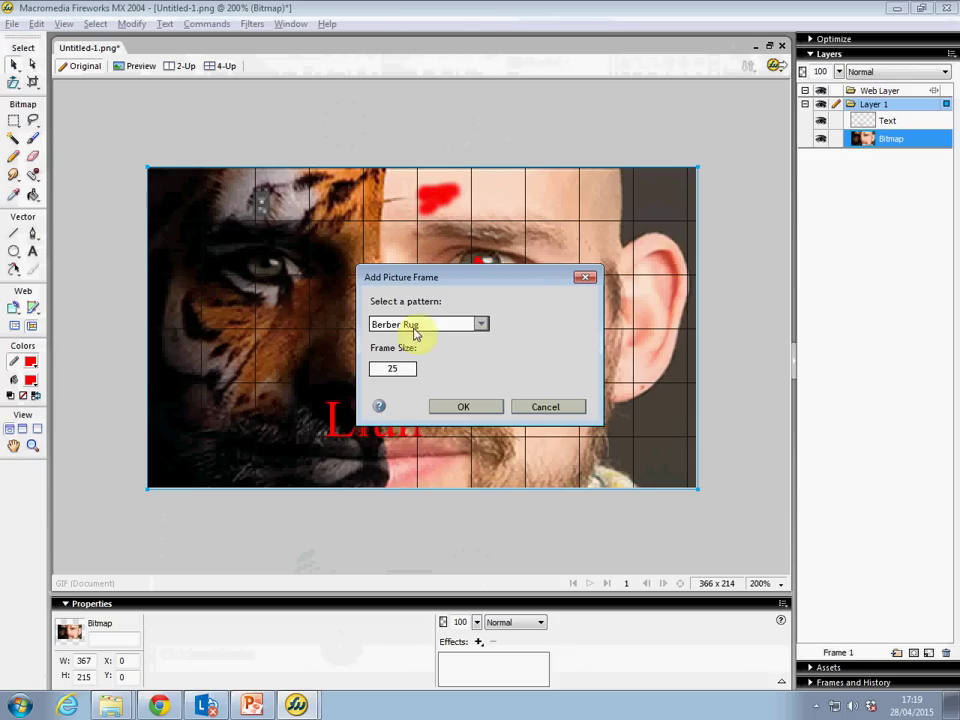
left_click(481, 326)
left_click(481, 326)
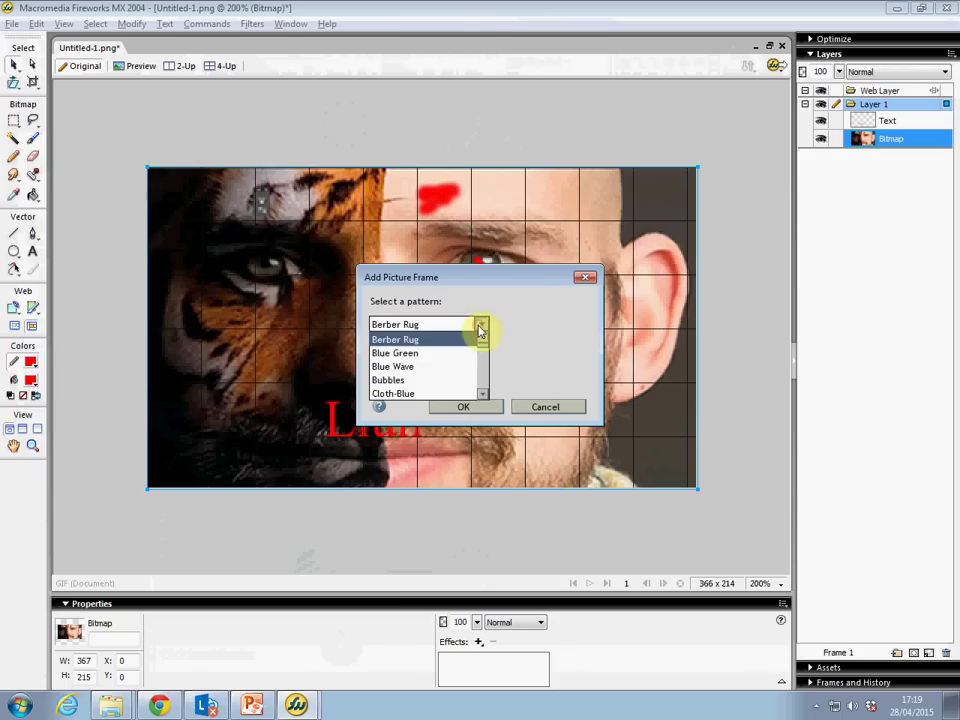
left_click(424, 368)
left_click(463, 409)
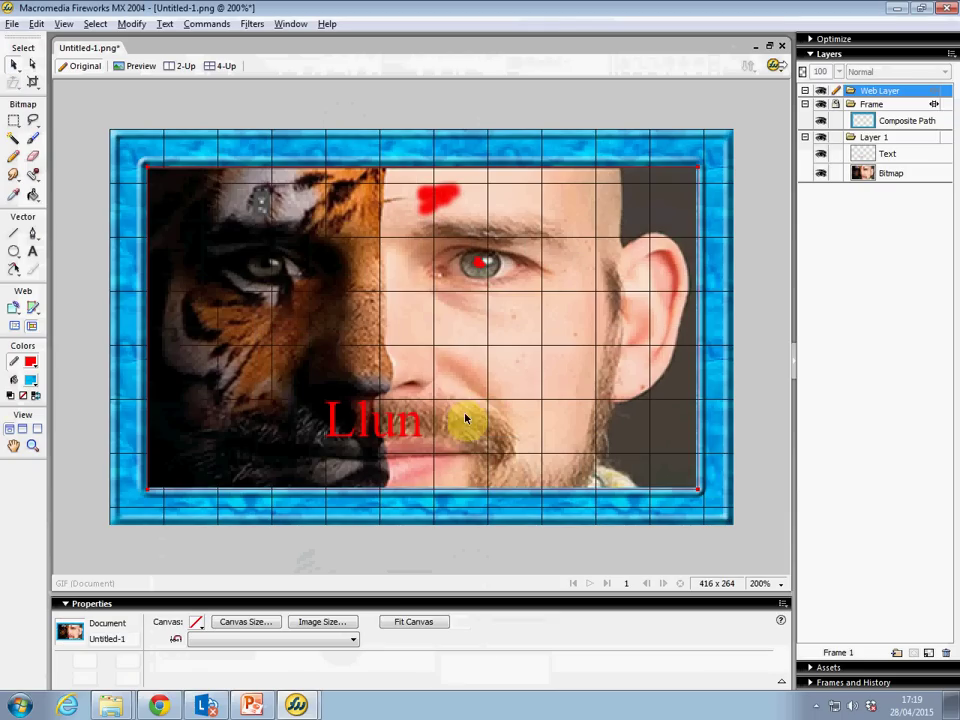
- Switch to PowerPoint, highlight the Brwsh aer table entry, and return to Fireworks
key("alt+Tab")
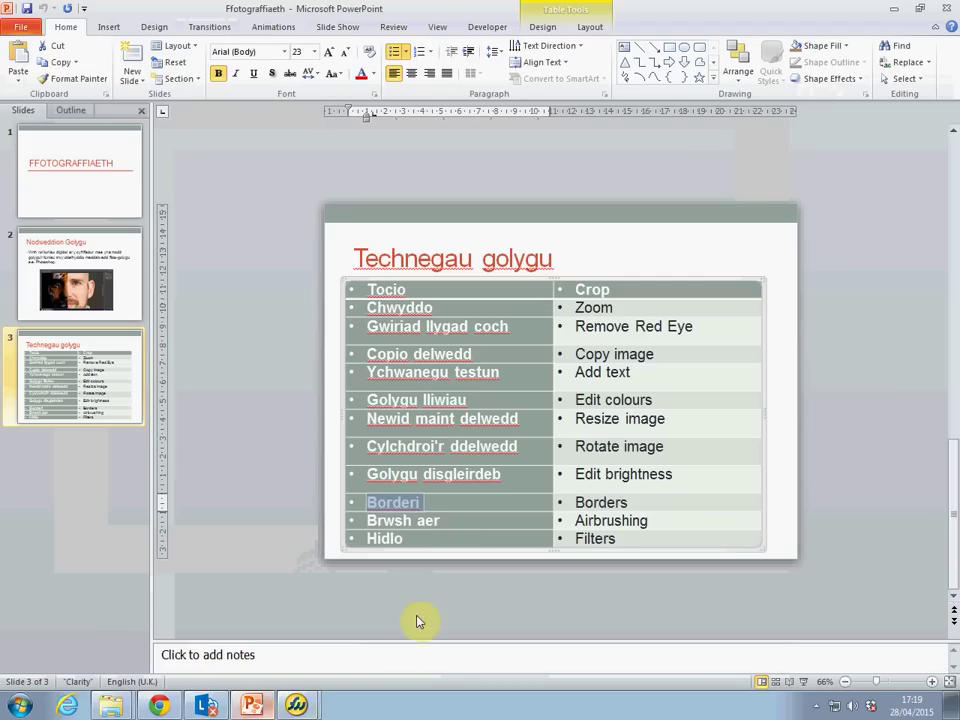
left_click_drag(443, 521, 360, 521)
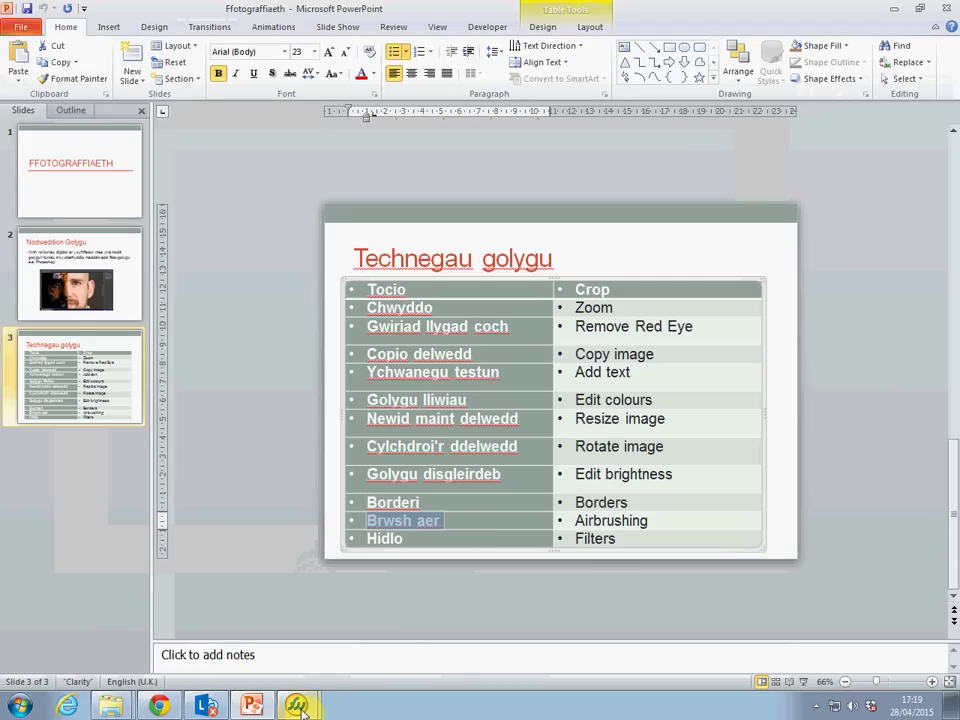
key("alt+Tab")
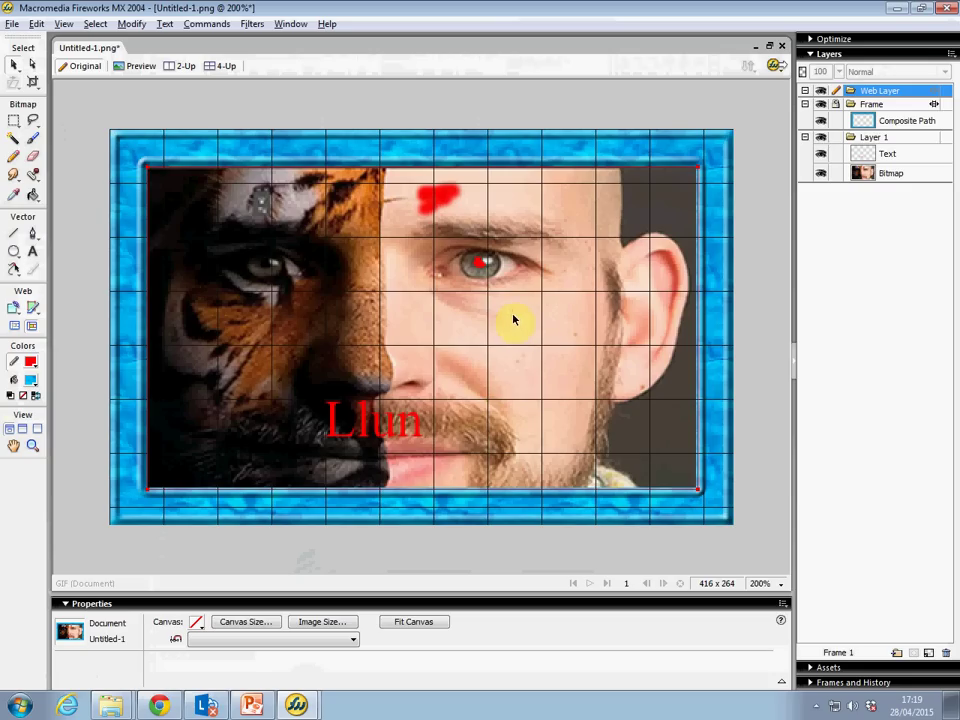
- Smooth the skin blemishes on the man's cheek and below his eye with the Smudge tool at size 22
left_click(20, 178)
left_click(526, 363)
left_click_drag(514, 358, 512, 320)
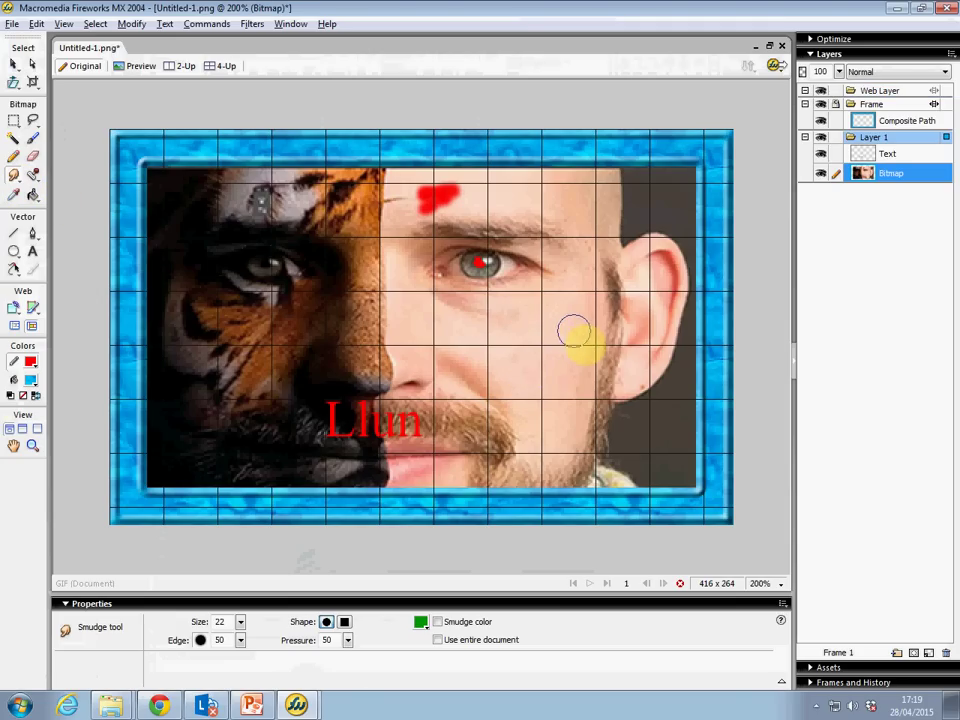
mouse_move(576, 333)
left_mouse_down()
mouse_move(564, 295)
mouse_move(586, 247)
mouse_move(642, 384)
mouse_move(506, 329)
left_mouse_up()
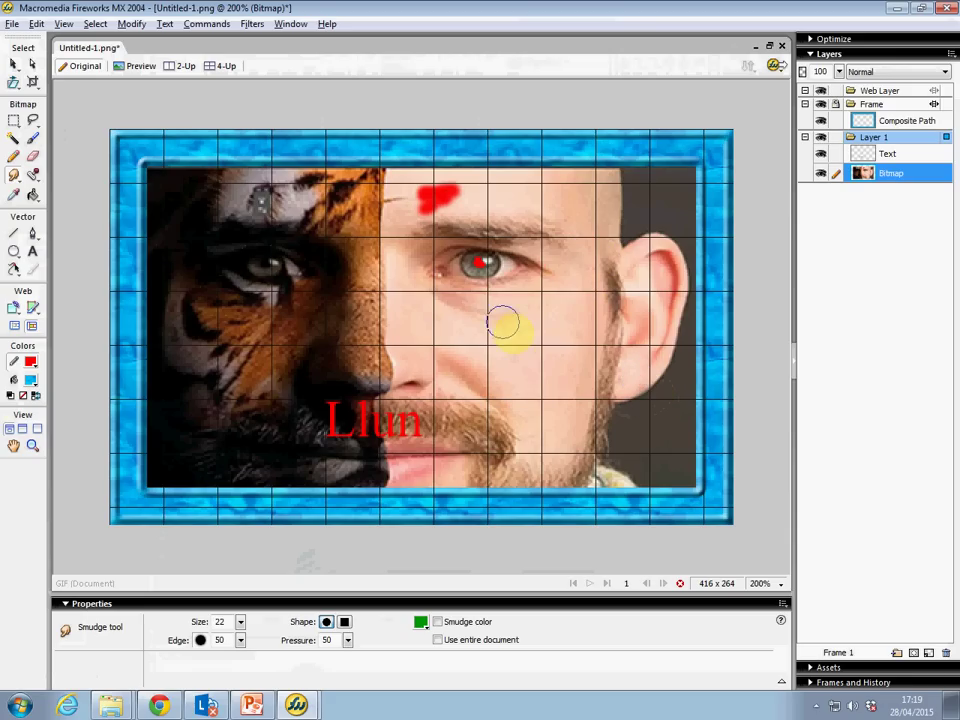
mouse_move(456, 300)
left_mouse_down()
mouse_move(500, 305)
mouse_move(478, 312)
mouse_move(466, 388)
mouse_move(461, 372)
mouse_move(483, 371)
mouse_move(584, 312)
mouse_move(583, 251)
mouse_move(549, 327)
mouse_move(440, 297)
mouse_move(334, 587)
left_mouse_up()
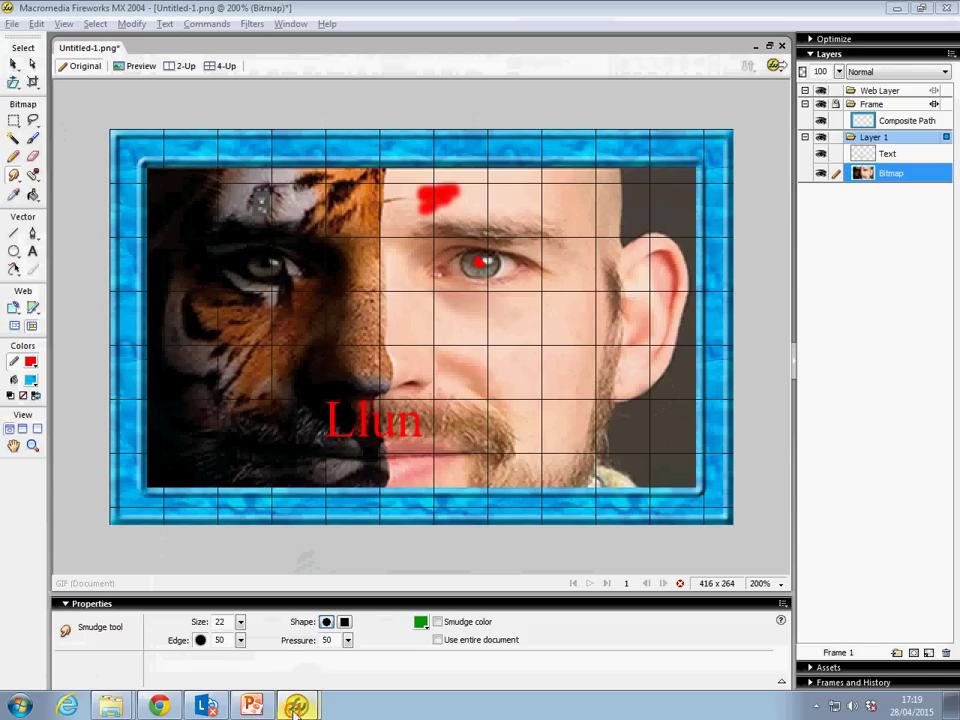
- Switch to PowerPoint, highlight the Hidlo table entry, and return to Fireworks
left_click(252, 705)
double_click(382, 537)
left_click(295, 695)
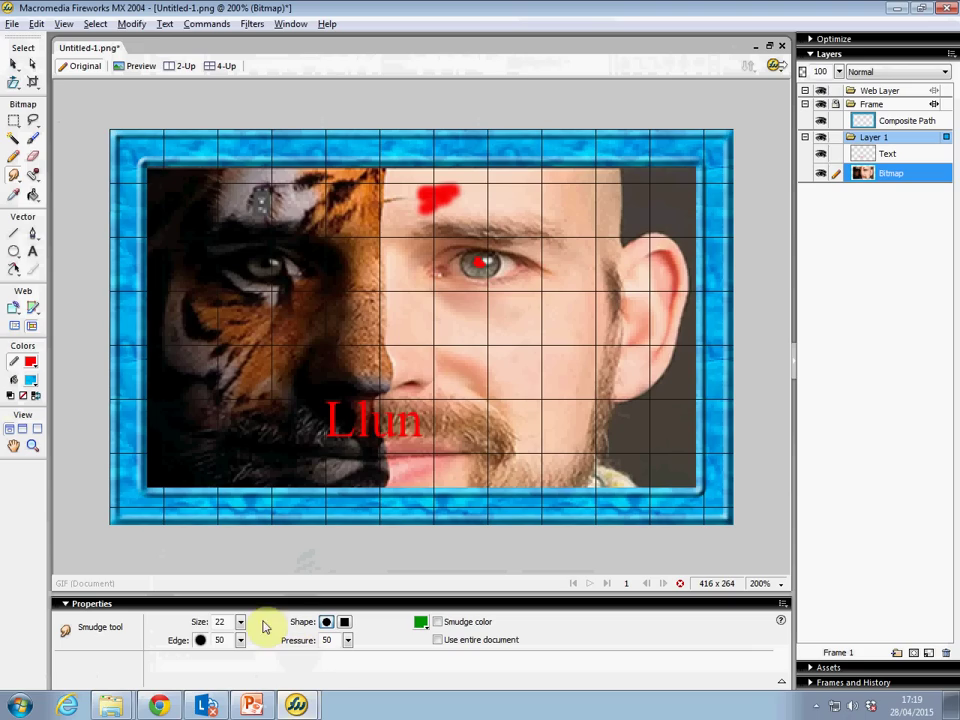
- Apply the Blur filter to the face bitmap, and smudge the red patch on the forehead
left_click(133, 25)
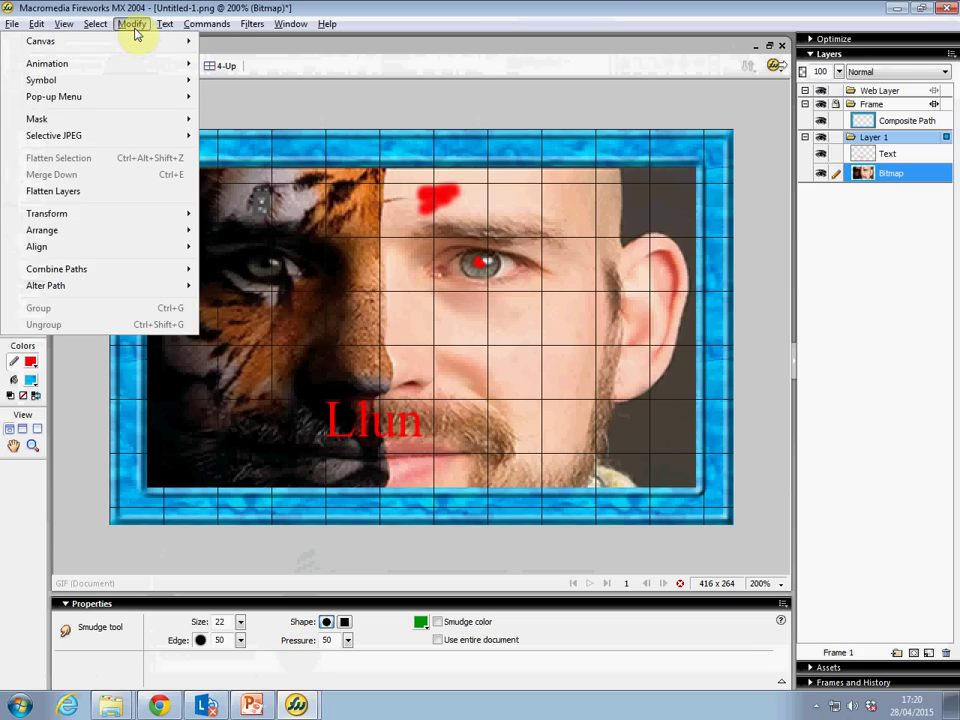
mouse_move(198, 30)
mouse_move(125, 33)
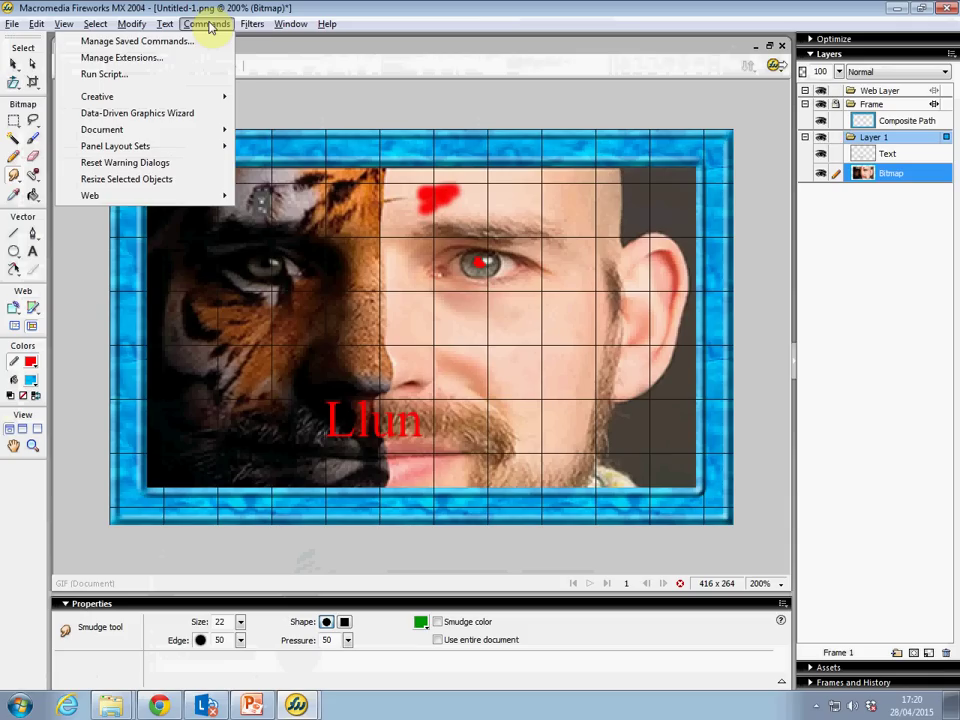
mouse_move(249, 29)
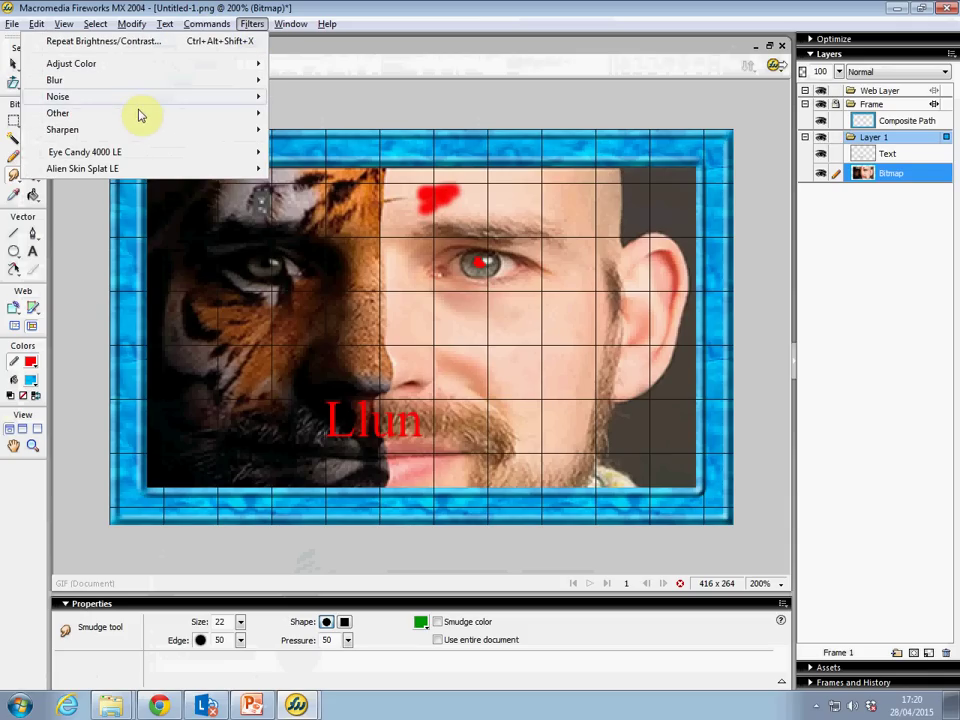
mouse_move(139, 120)
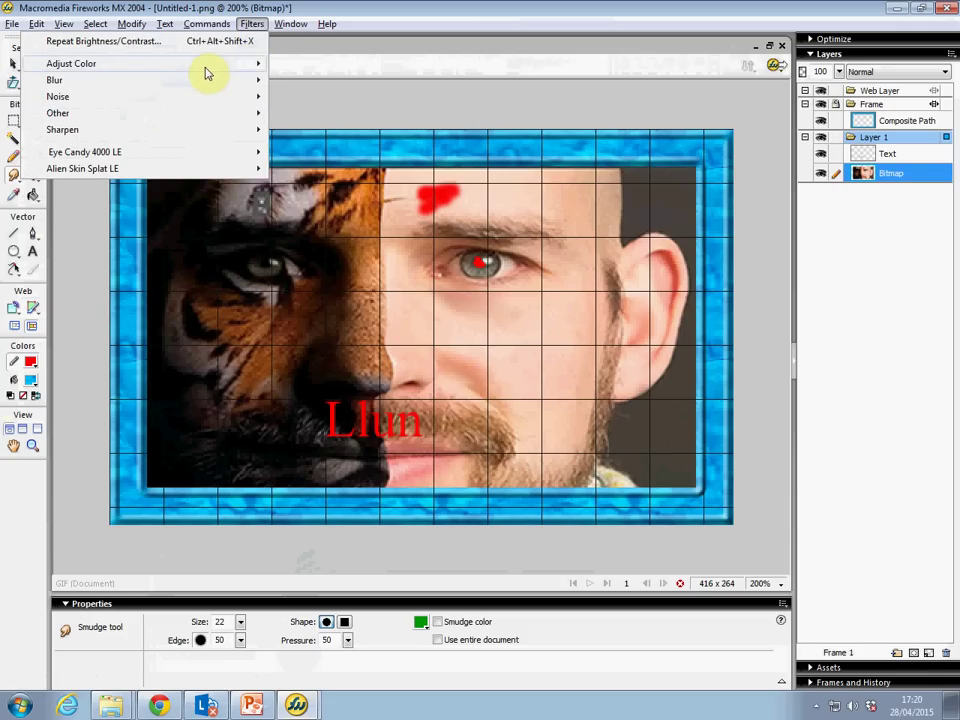
mouse_move(203, 88)
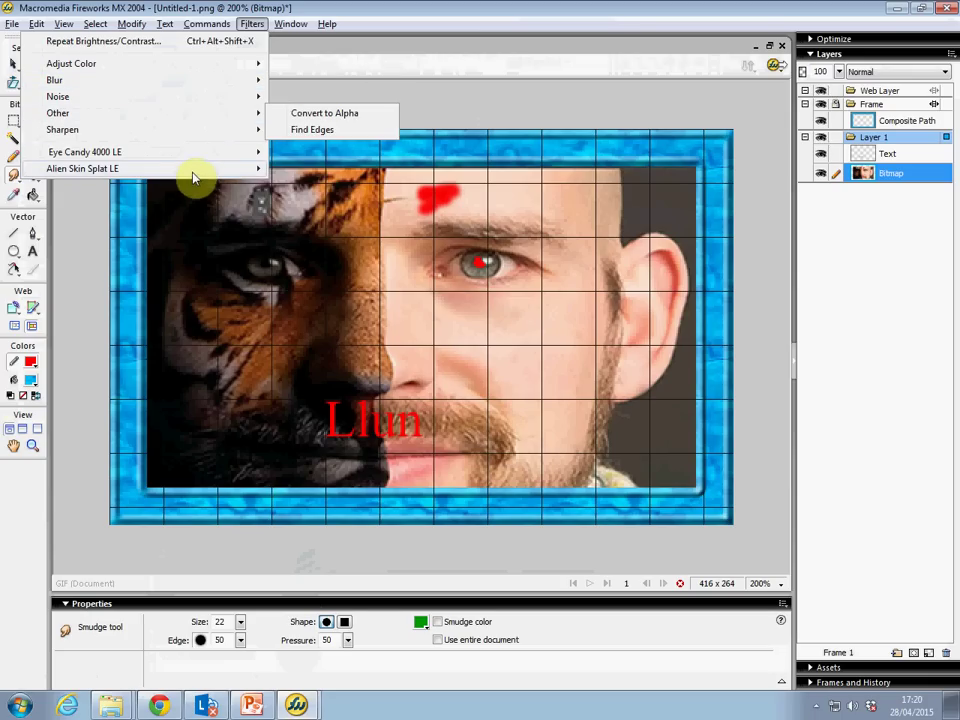
mouse_move(238, 137)
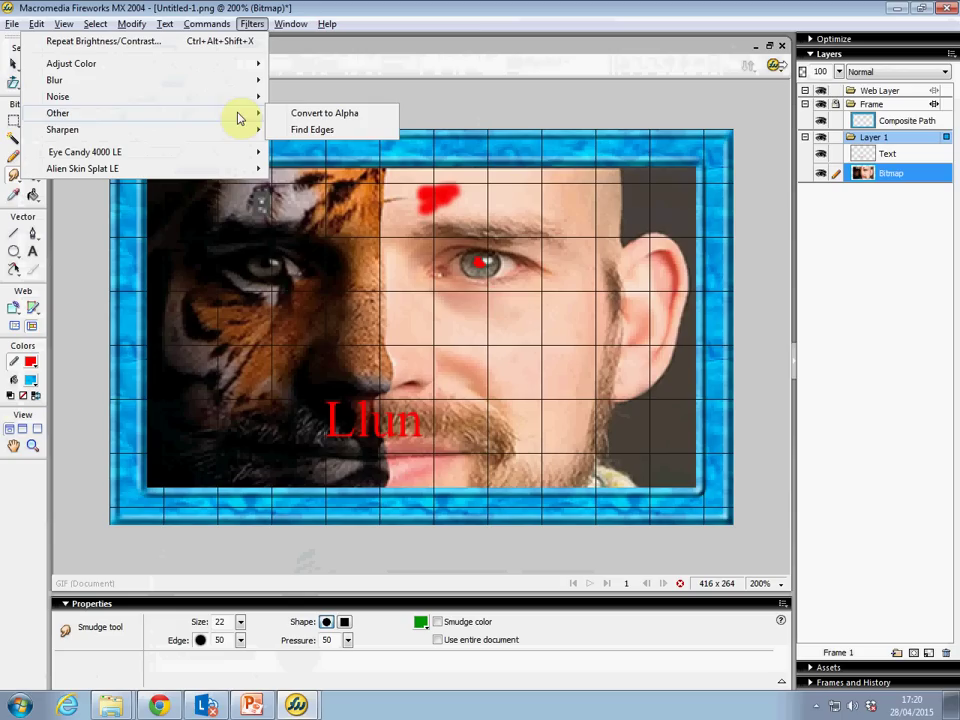
mouse_move(240, 97)
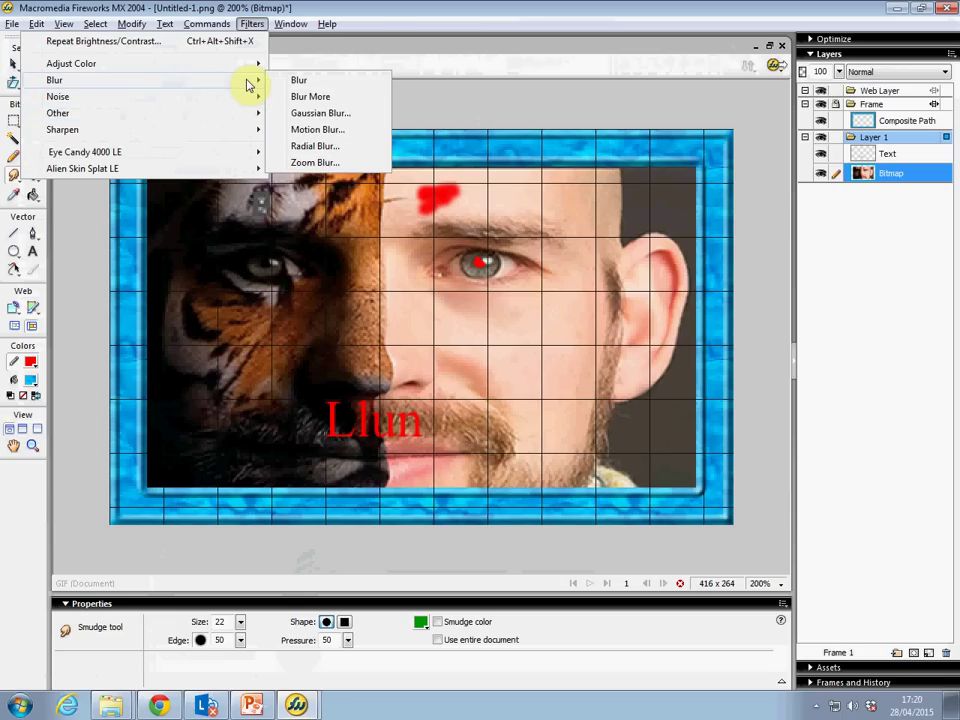
left_click(331, 82)
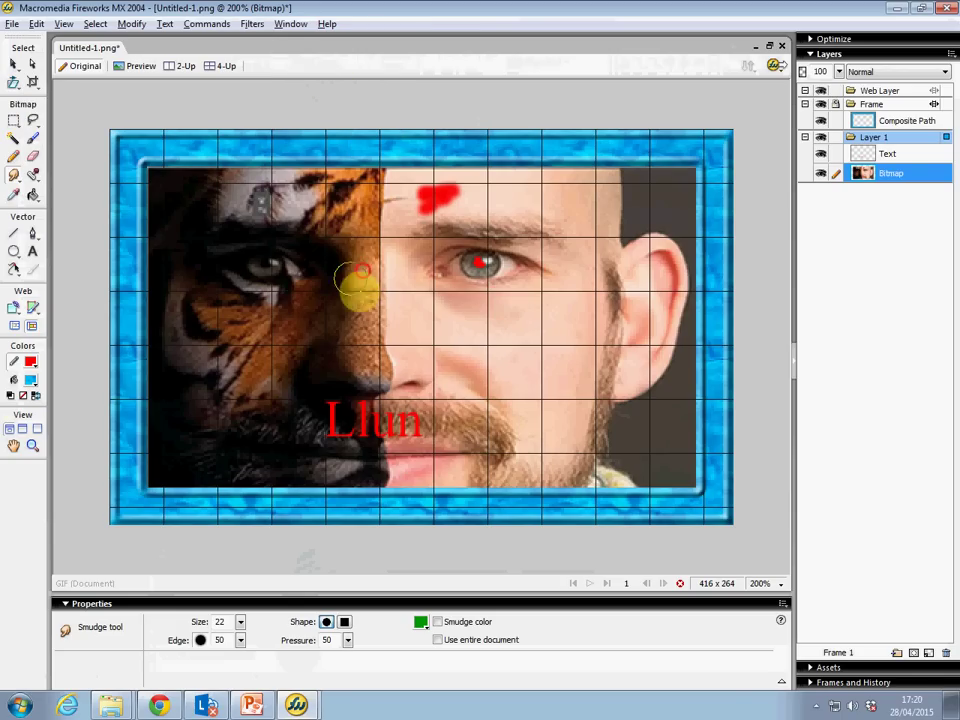
left_click_drag(435, 196, 439, 231)
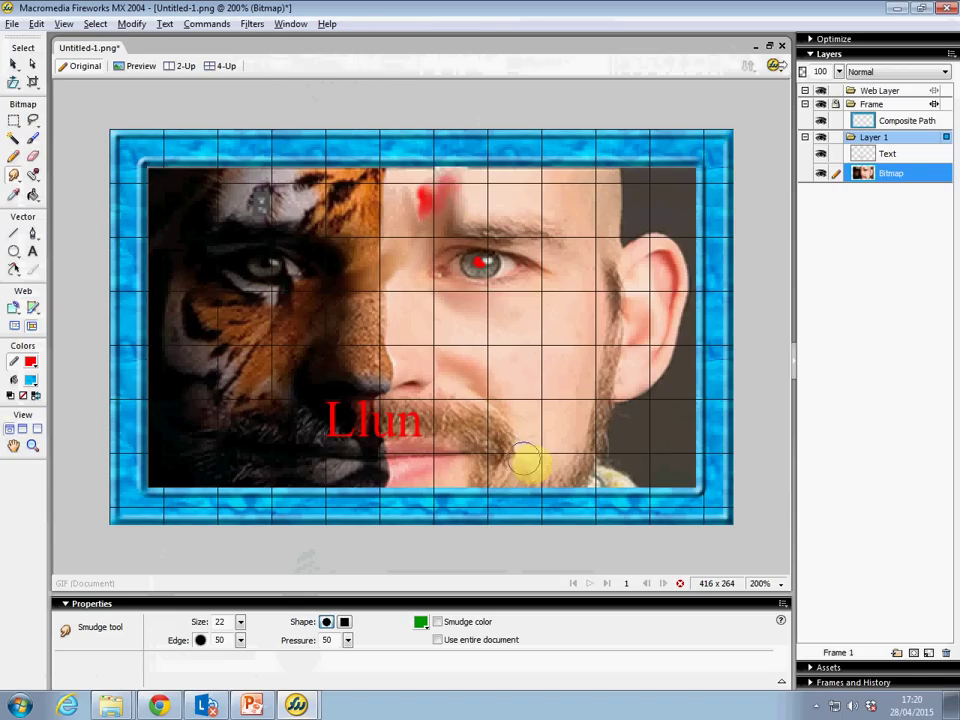
- Open Microsoft Word with a blank document
left_click(20, 706)
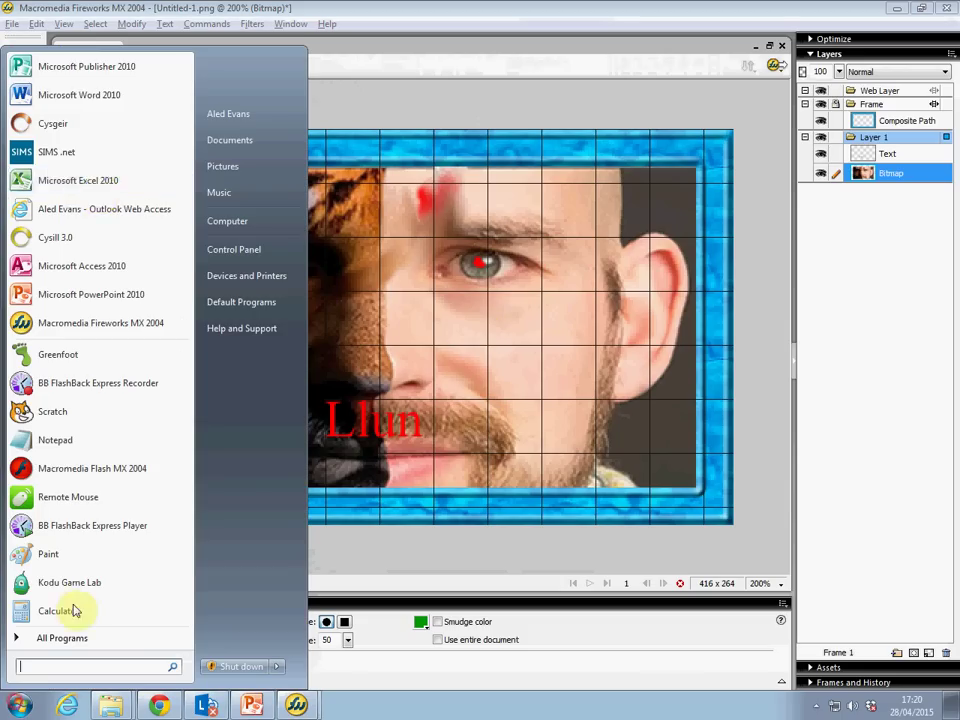
left_click(85, 95)
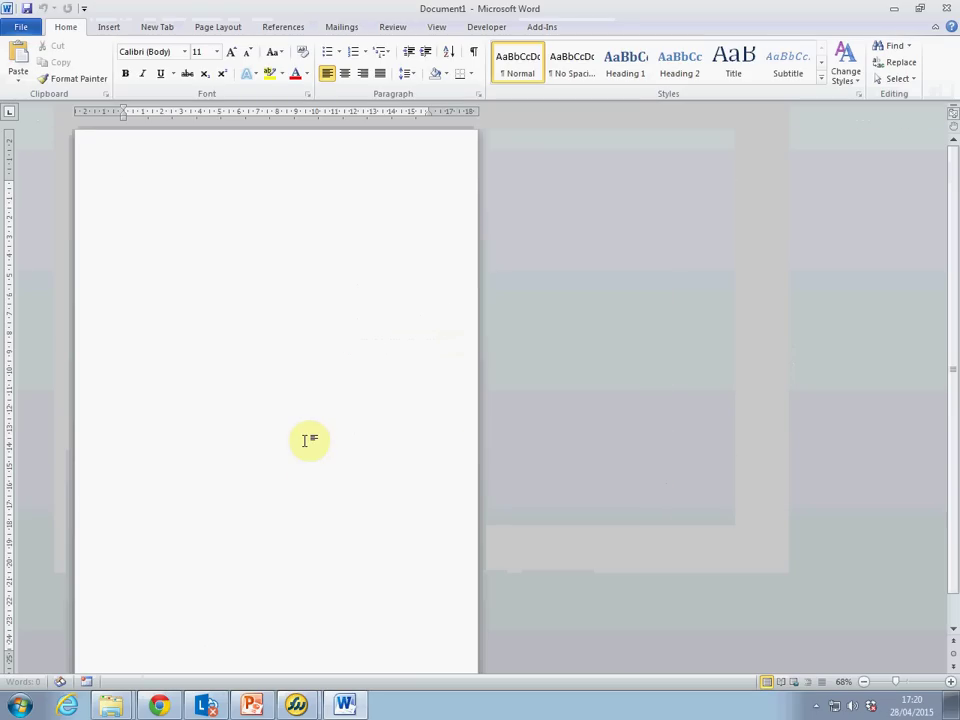
left_click(194, 213)
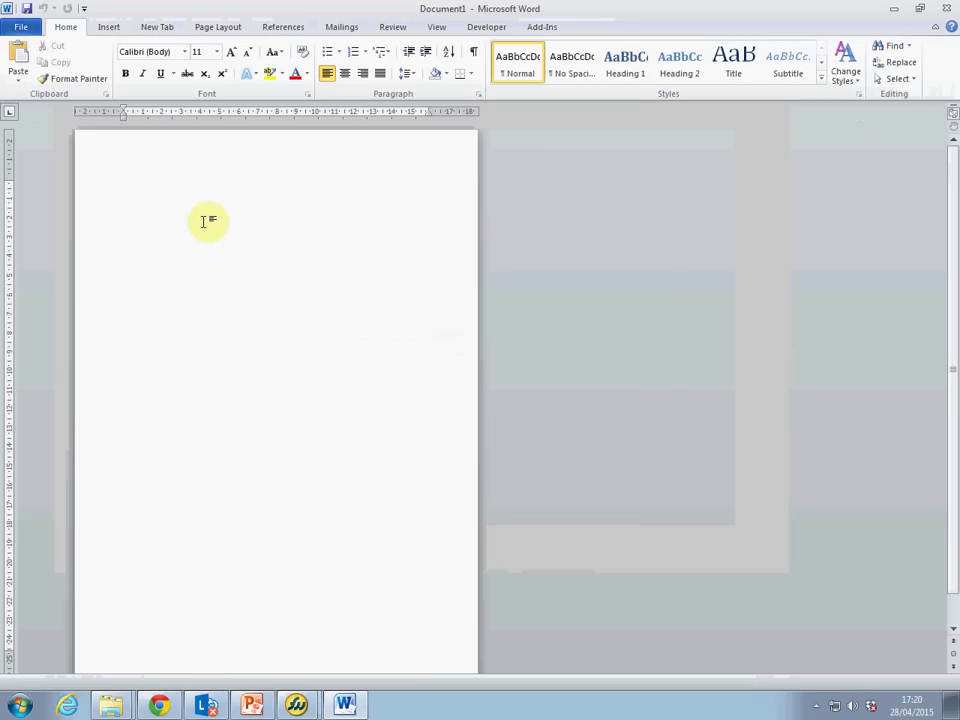
- Switch to PowerPoint, select the face picture on slide 2, and open its Artistic Effects gallery
left_click(252, 704)
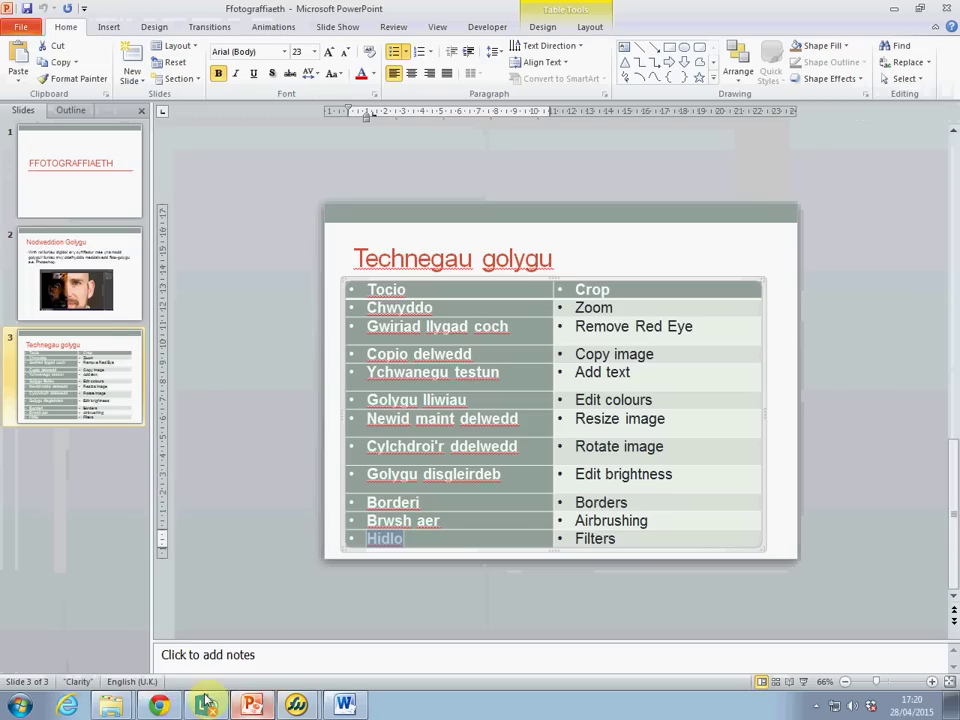
left_click(105, 310)
left_click(513, 450)
left_click(547, 27)
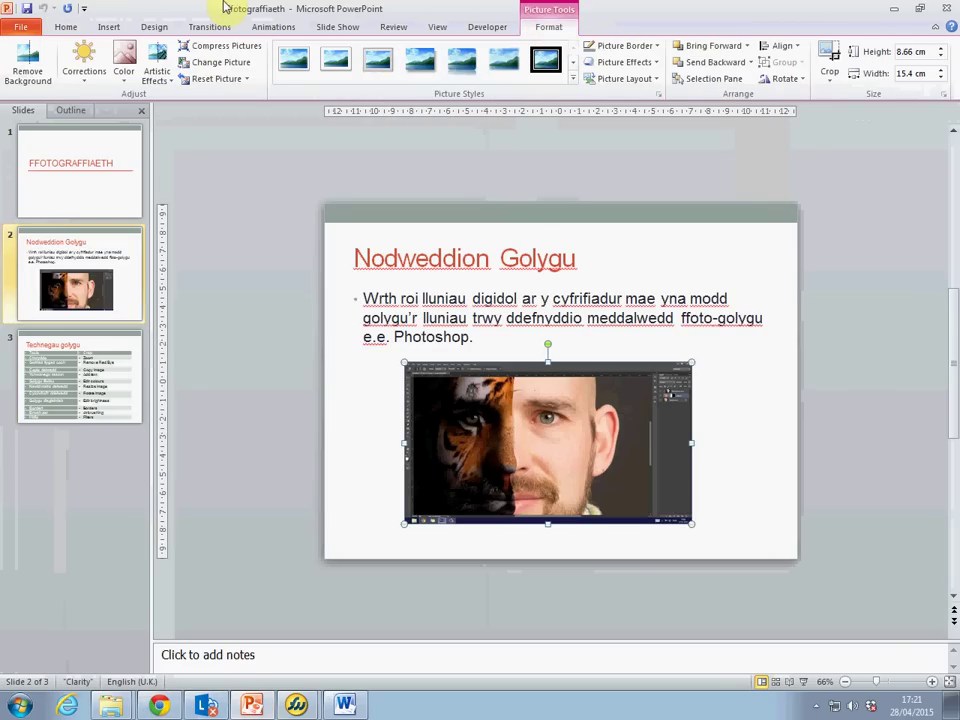
left_click(158, 72)
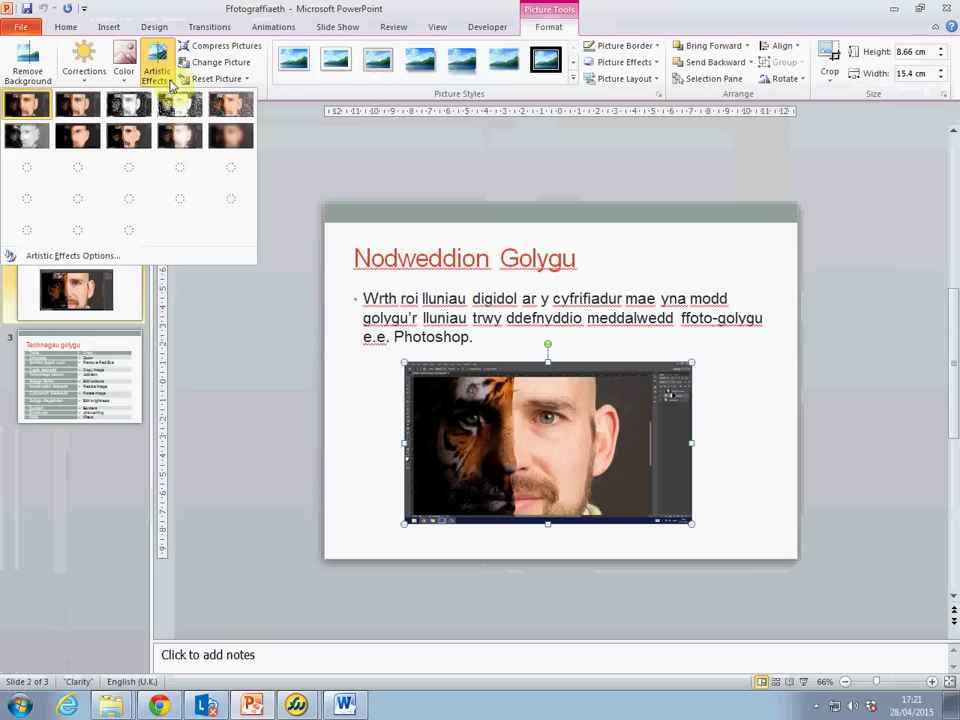